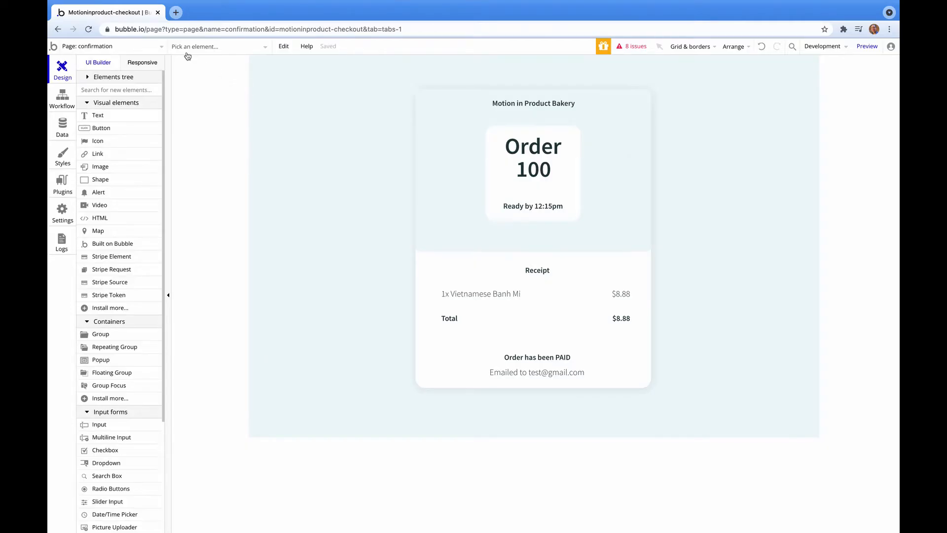
Switch the editor to the checkout page and select the page itself.
click(129, 50)
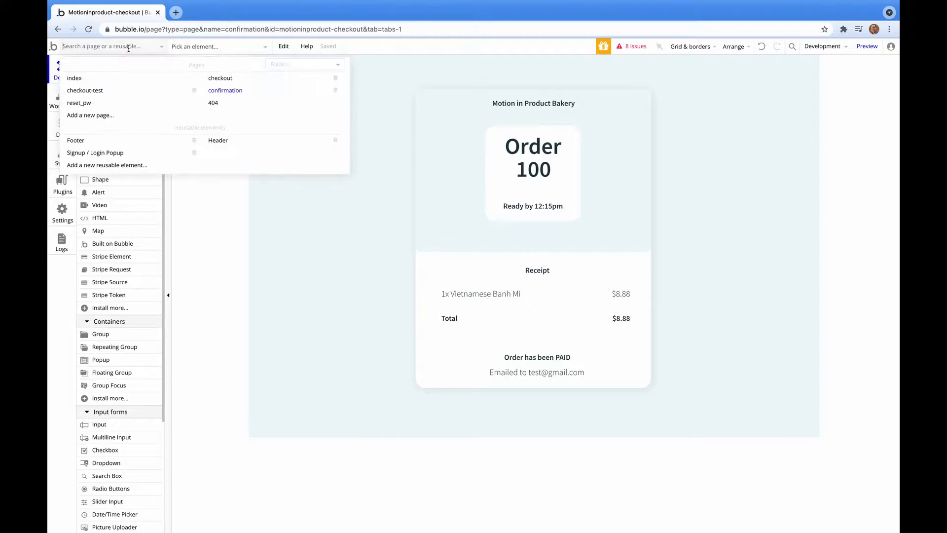
click(222, 78)
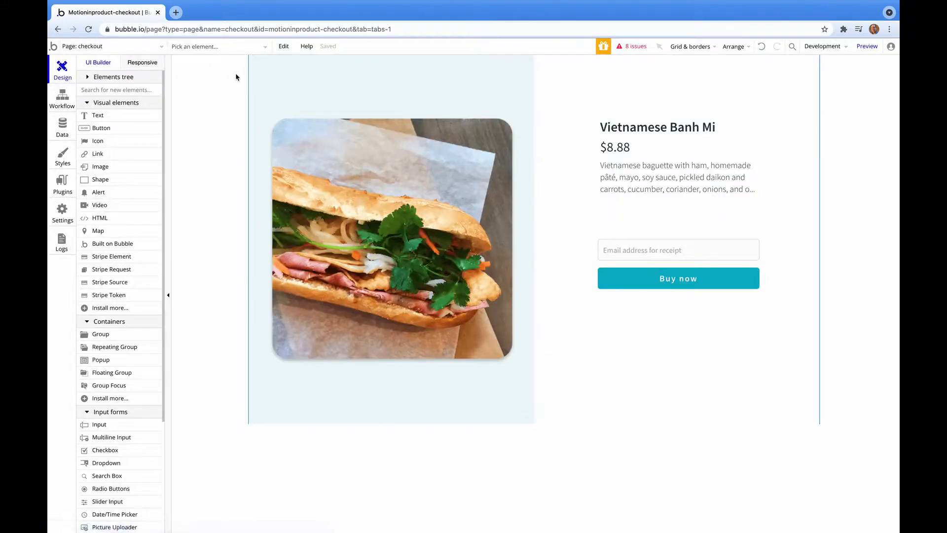
click(876, 93)
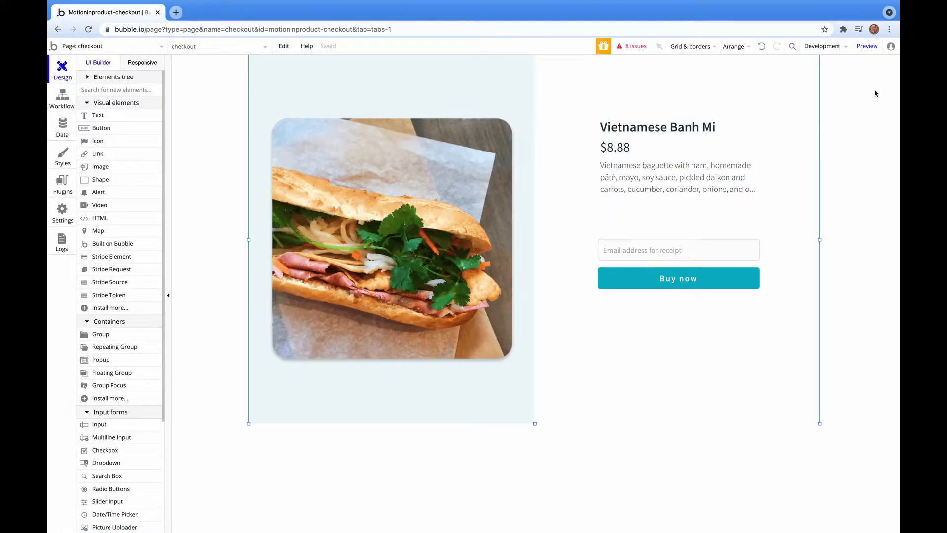
Preview checkout, buy the Banh Mi with a receipt email address, then return to the editor.
click(872, 46)
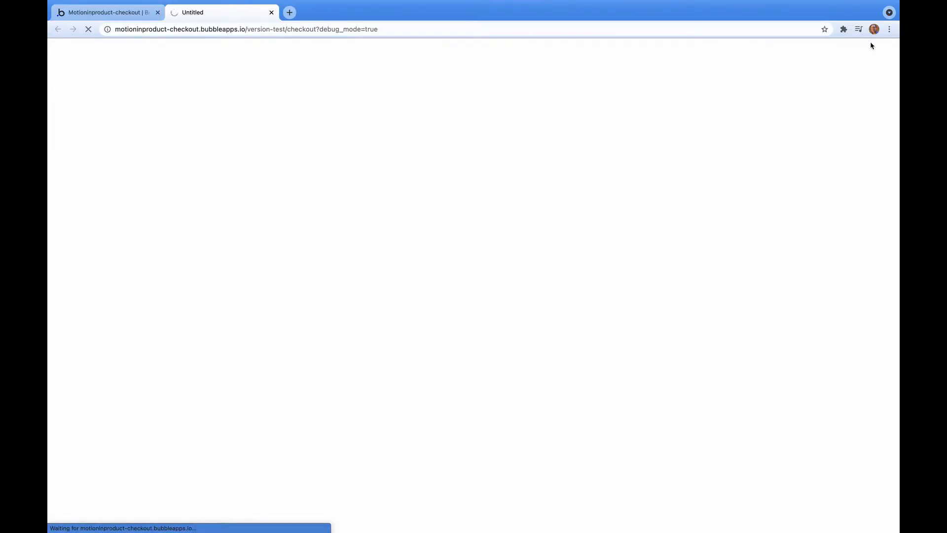
click(620, 233)
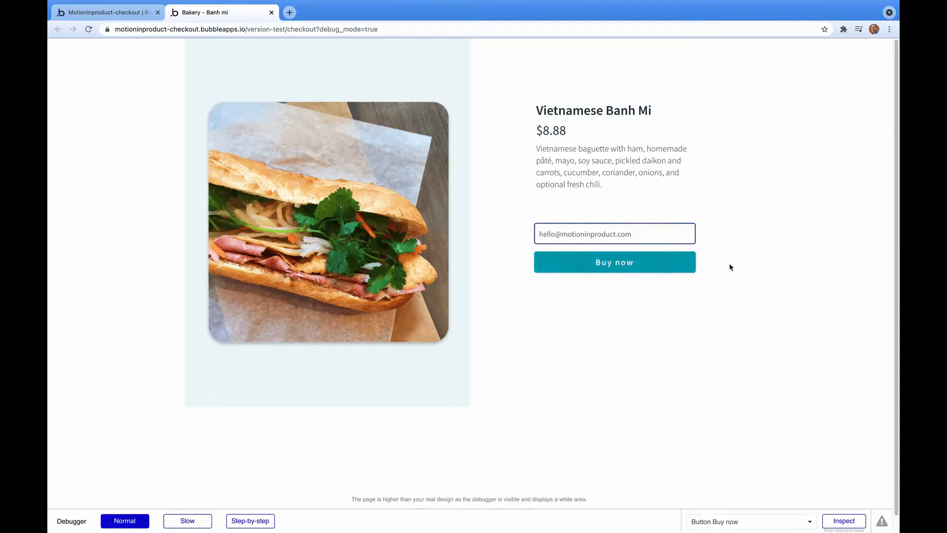
click(669, 266)
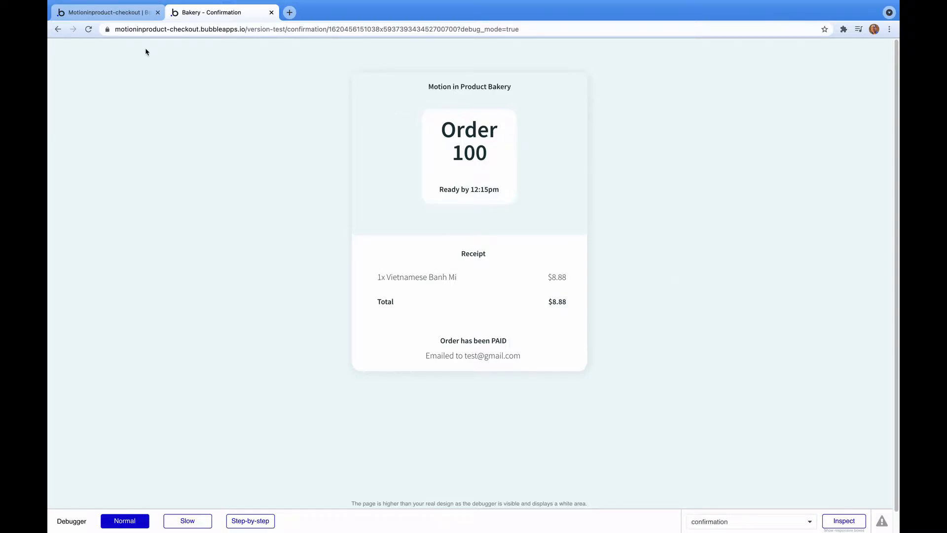
click(123, 11)
Open the Buy now workflow, review its create-order and confirmation steps, and add a third action.
click(631, 286)
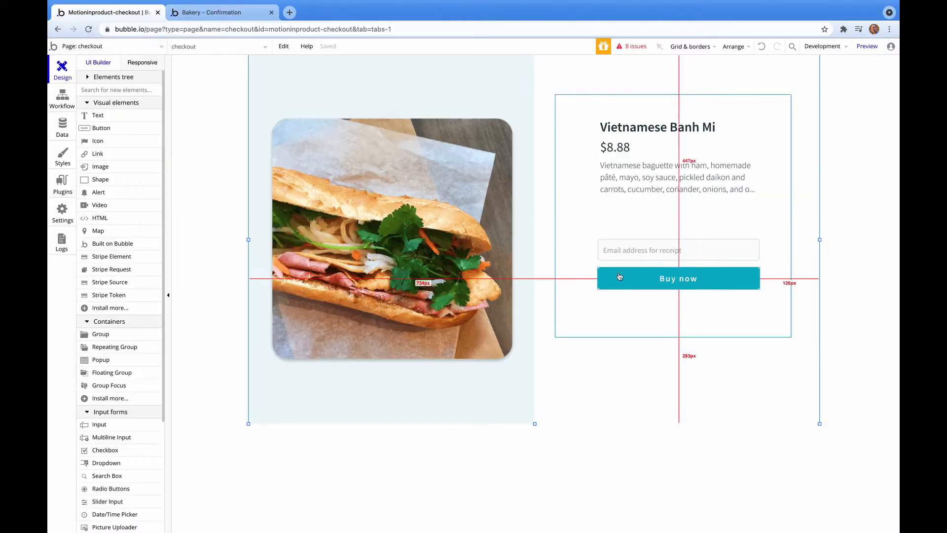
double_click(631, 287)
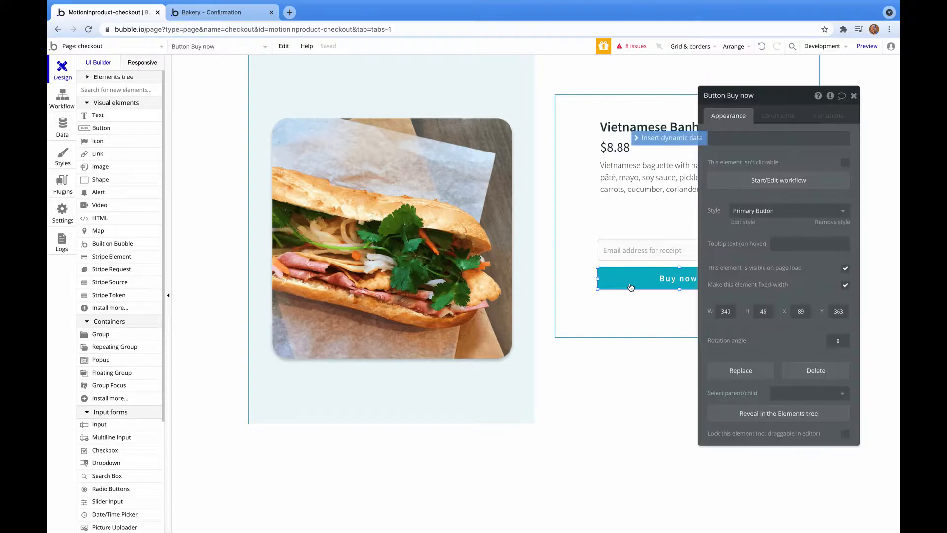
click(775, 180)
click(149, 176)
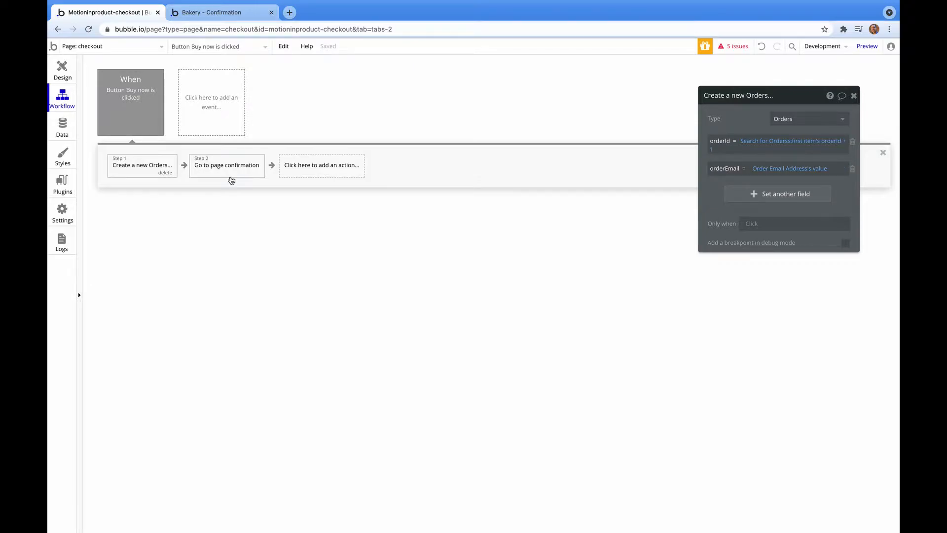
click(231, 179)
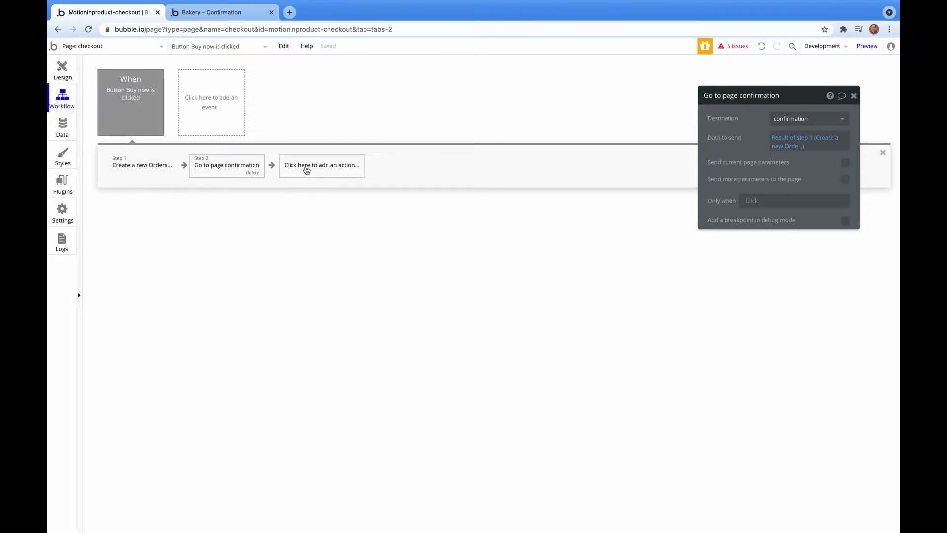
click(307, 167)
Add a Send email action to the Order Email input's value with sender name Bakery.
mouse_move(306, 249)
click(373, 205)
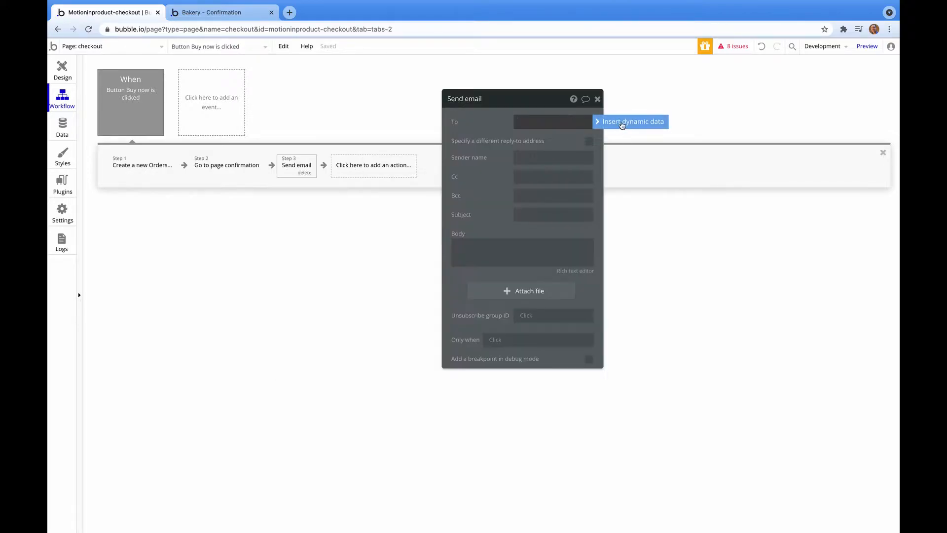
click(567, 250)
click(534, 141)
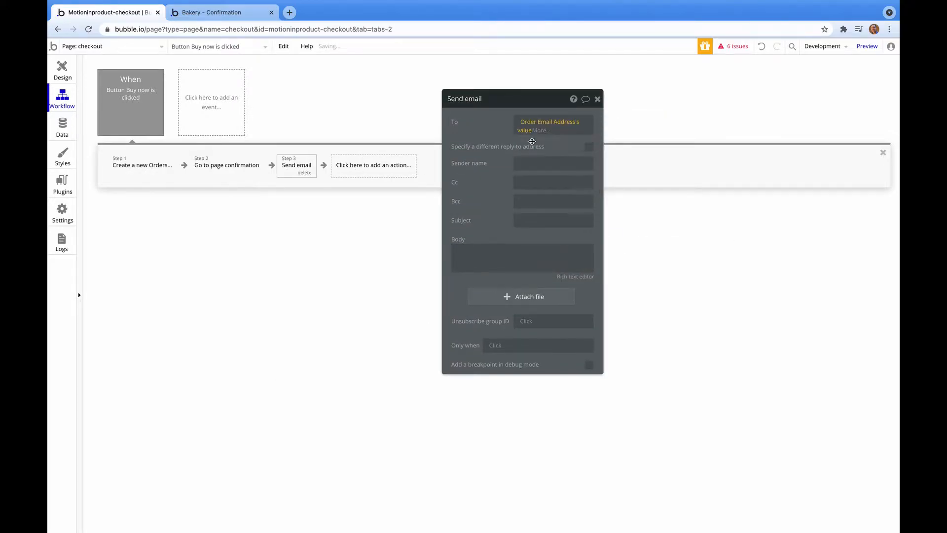
click(522, 163)
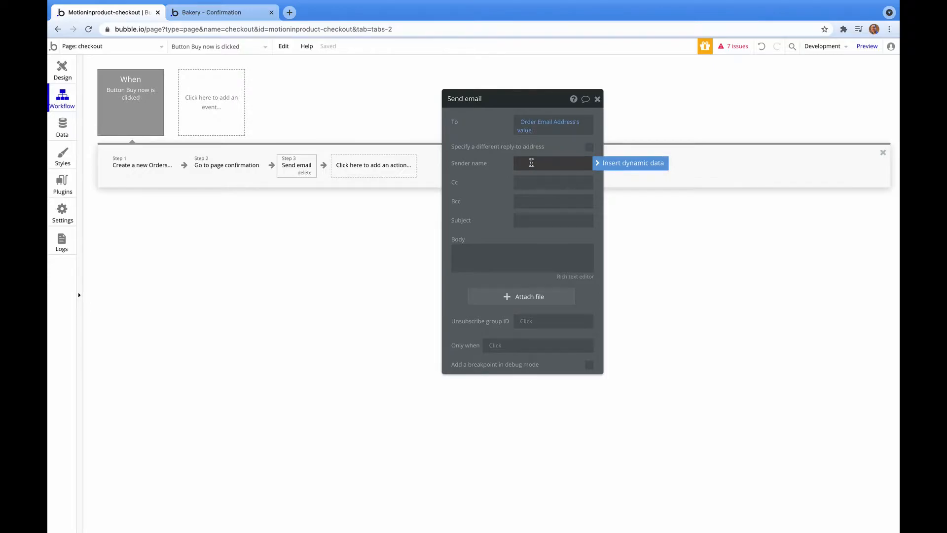
text(Bakery)
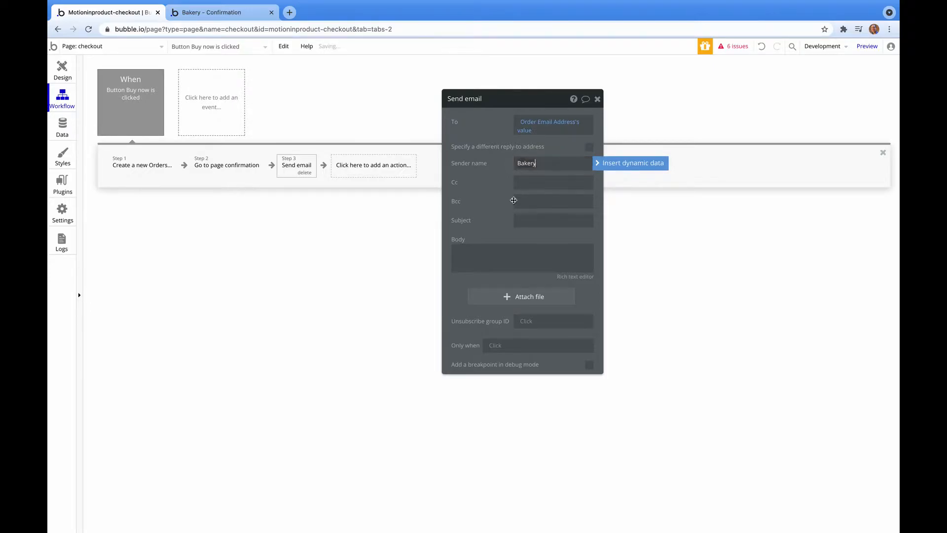
Set the subject to 'Your Order #' plus step 1's orderId and open the body editor.
click(541, 220)
text(Your Order #)
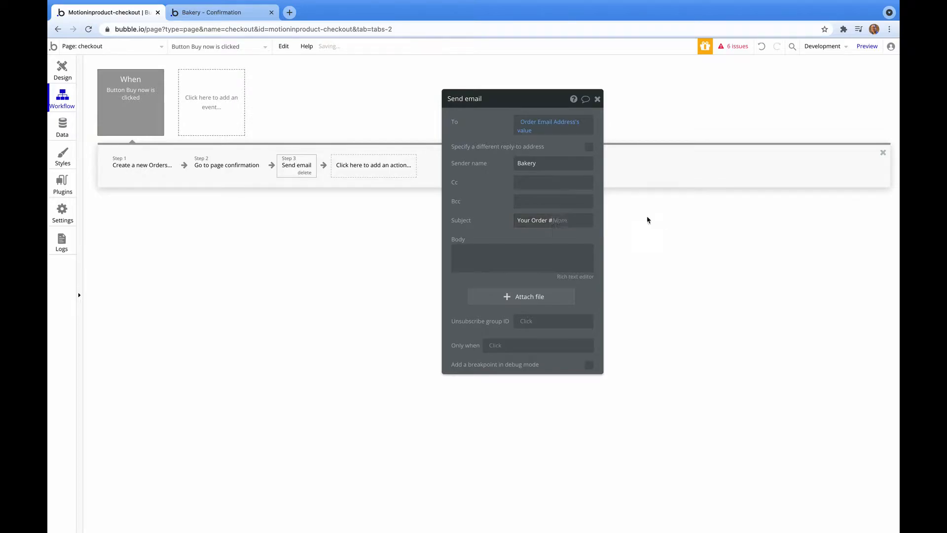
click(643, 220)
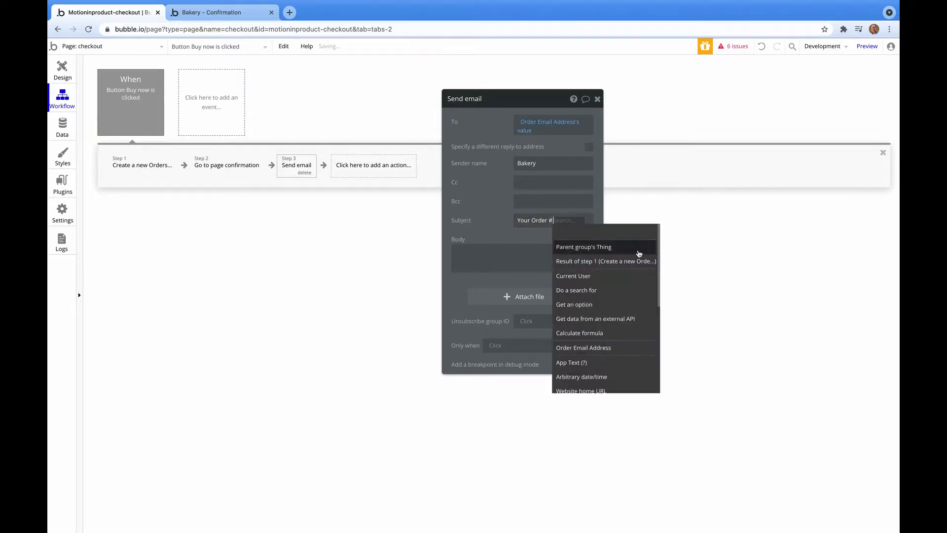
click(637, 265)
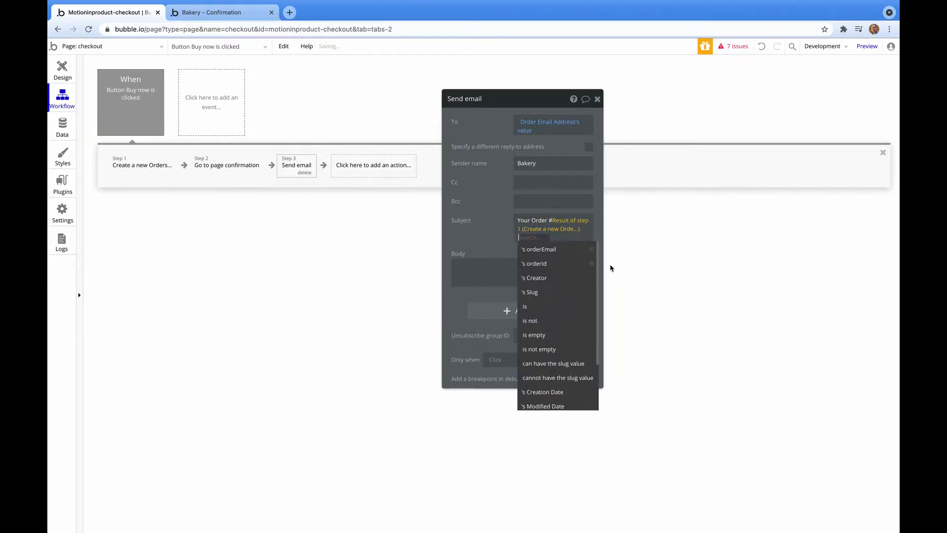
click(559, 262)
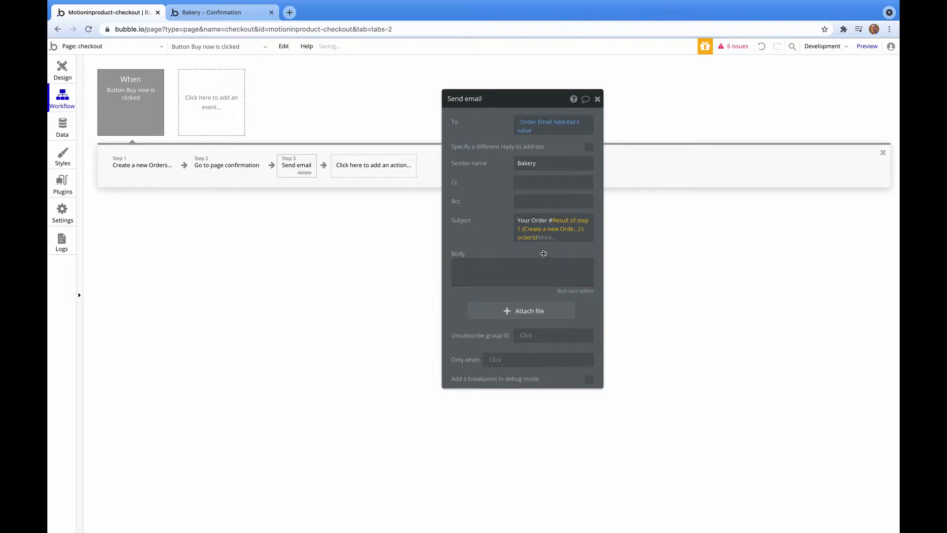
click(527, 265)
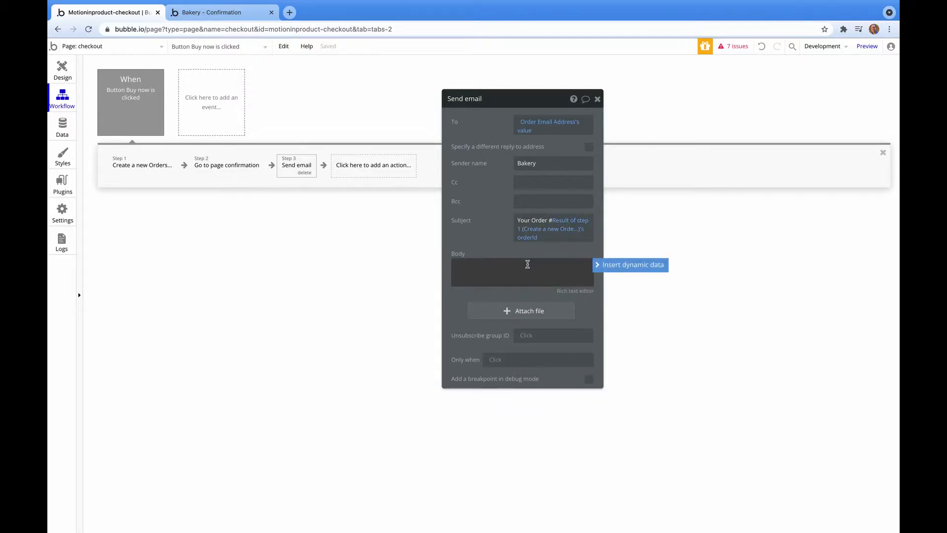
click(212, 12)
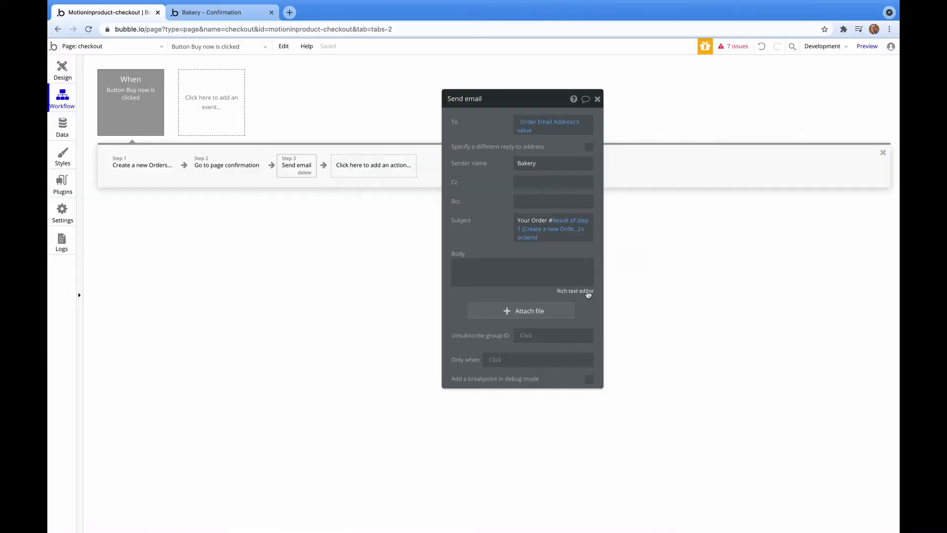
click(587, 294)
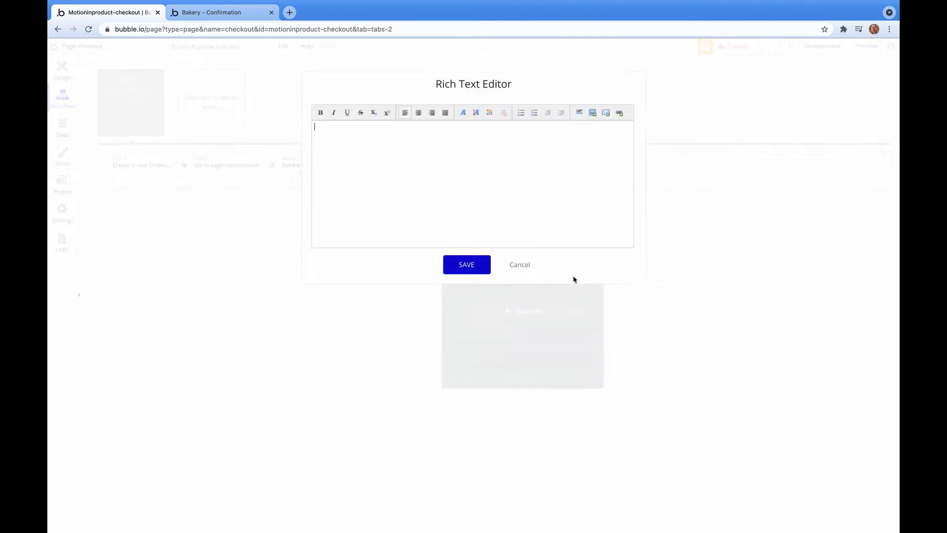
Type the receipt lines: Motion in Product Bakery, Your Order #100, Ready by 12:15pm, 1x Vietnamese Banh Mi.
text(Motion in Product Bakery)
key(Return)
text(Your Order #100)
key(Return)
text(Ready by 12:15pm)
key(Return)
text(1x Vietnamese Banh Mi              $8.88)
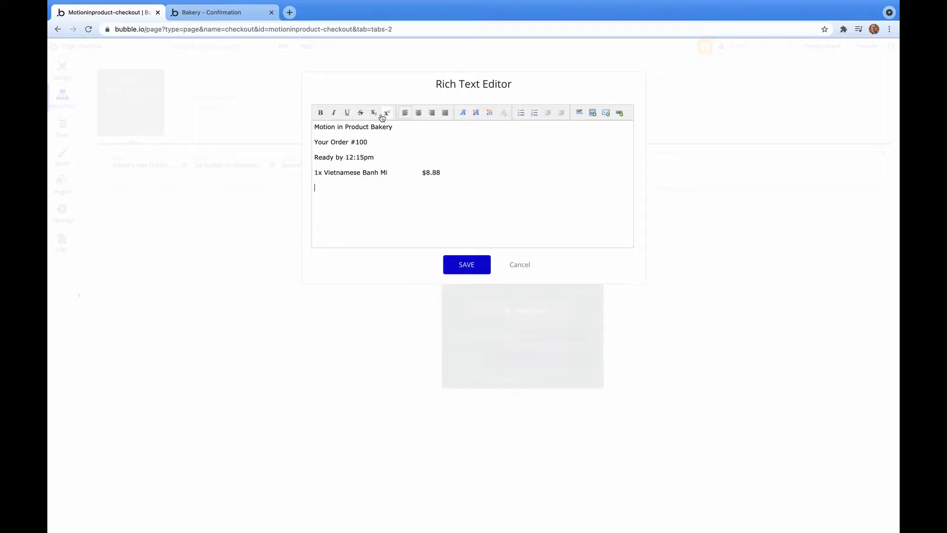
Add divider rules, a bold $8.88 Total line, bold the order number line, and save.
click(580, 113)
click(580, 113)
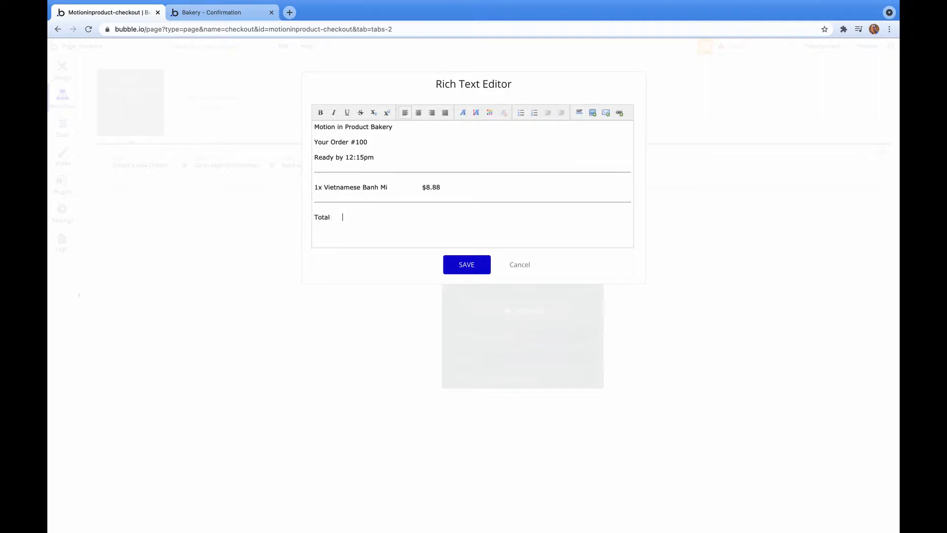
text($8.8)
triple_click(432, 217)
click(321, 113)
drag(373, 142, 308, 143)
key(ctrl+b)
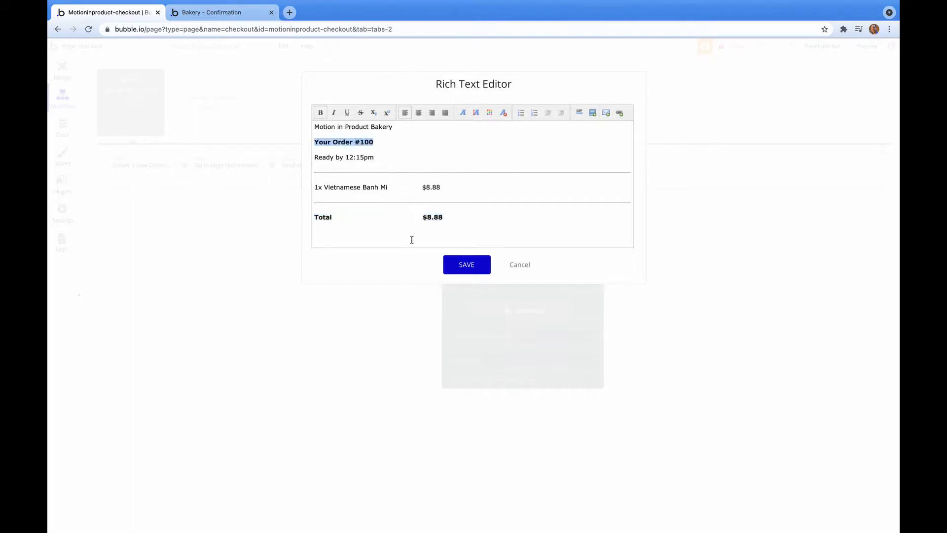
click(472, 274)
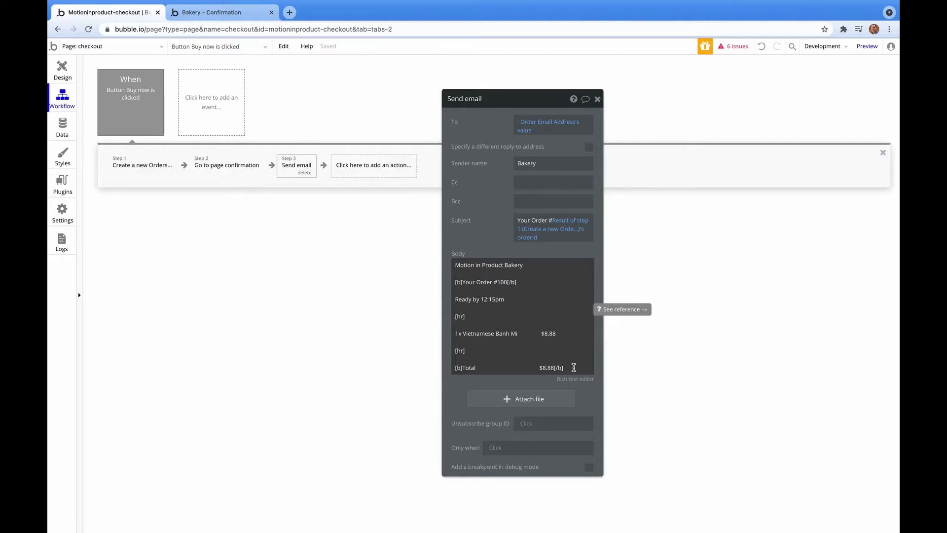
Move the Send email action ahead of the confirmation redirect in the Buy now workflow.
click(598, 101)
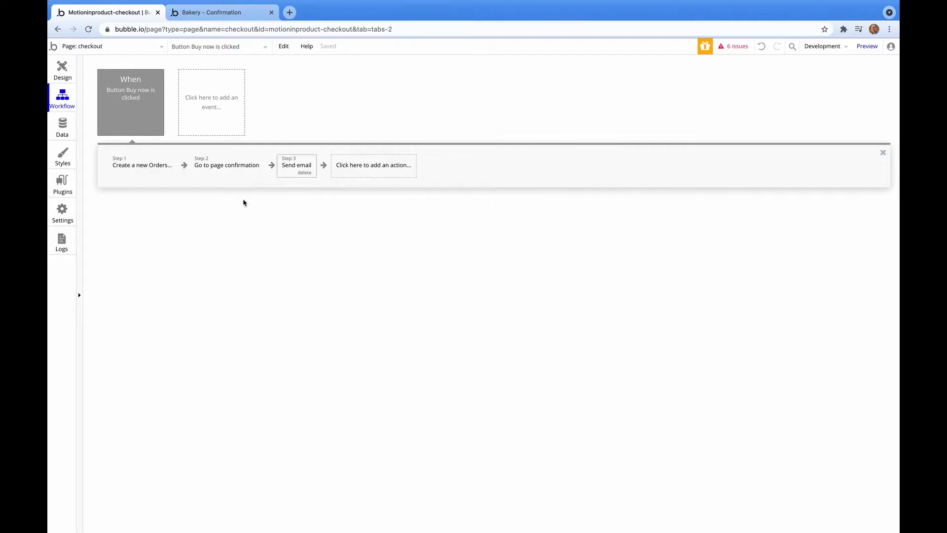
click(289, 176)
drag(289, 171, 206, 175)
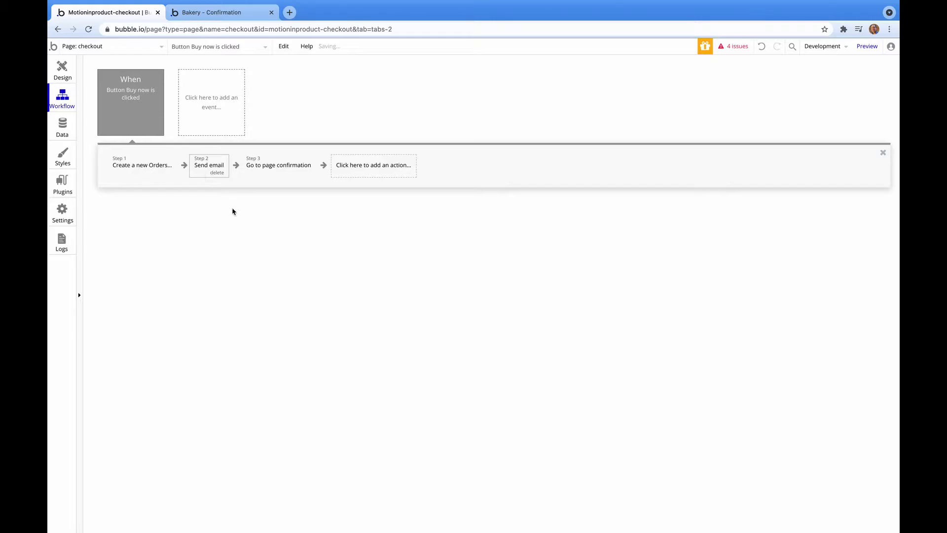
click(61, 73)
click(592, 99)
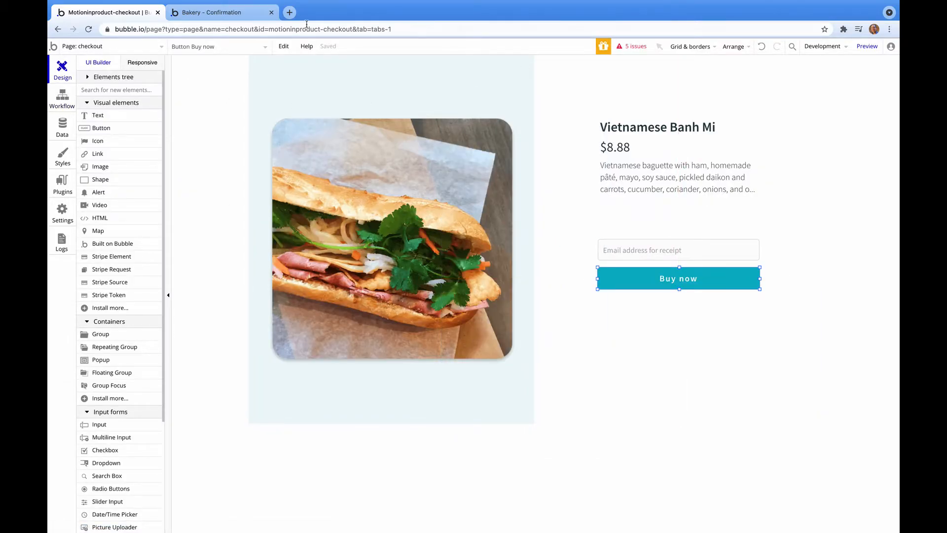
Preview the checkout again and place an order with a receipt email address.
click(860, 48)
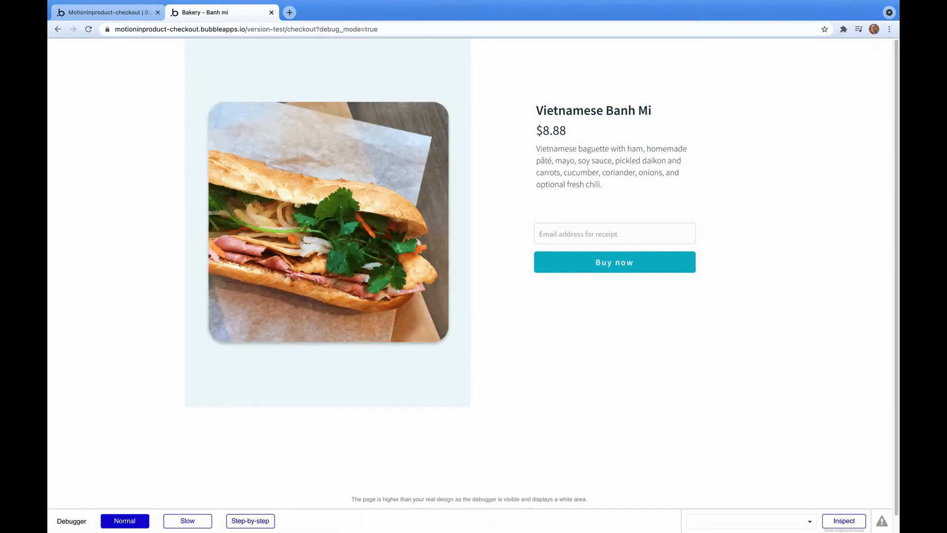
click(588, 233)
click(730, 353)
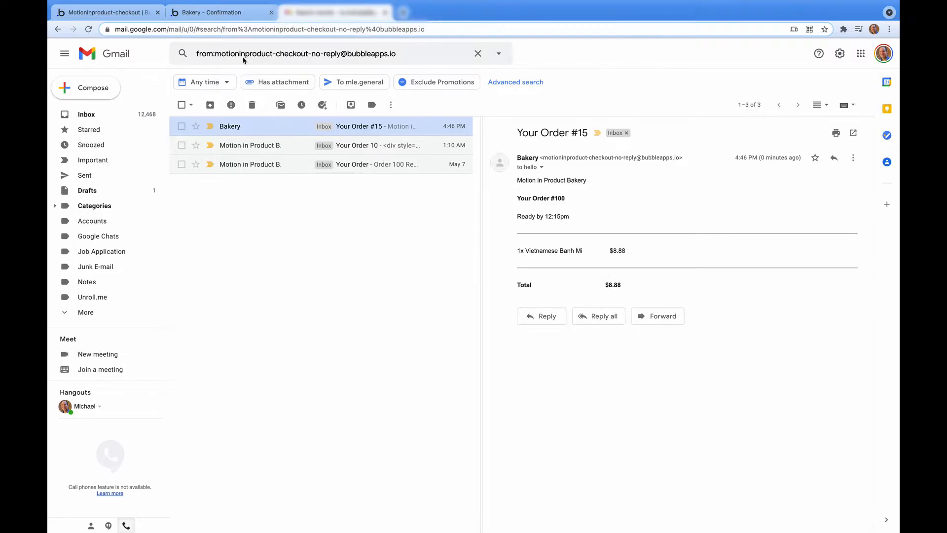
Leave the Order #15 receipt in Gmail and return to the Bubble editor tab.
click(123, 15)
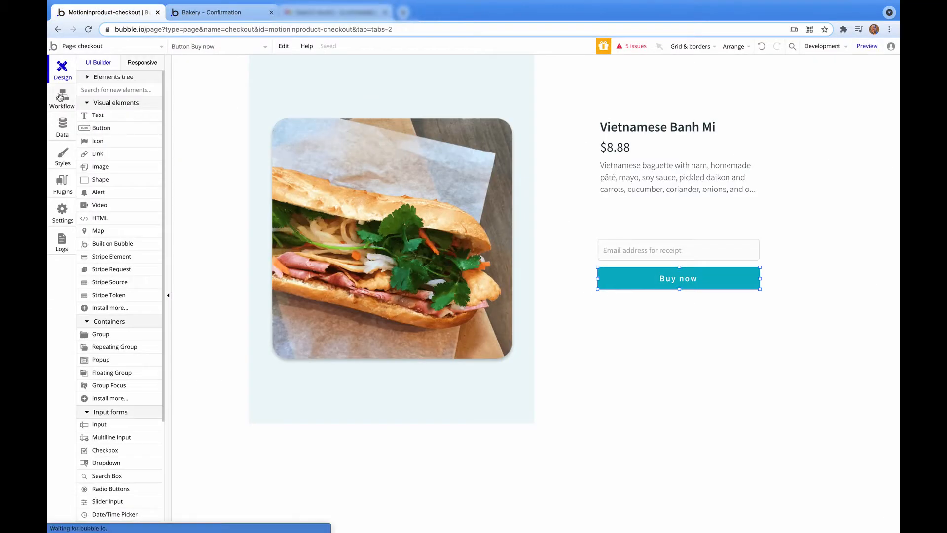
Replace the fixed 100 in the email body with Result of step 1's orderId.
click(62, 99)
click(209, 165)
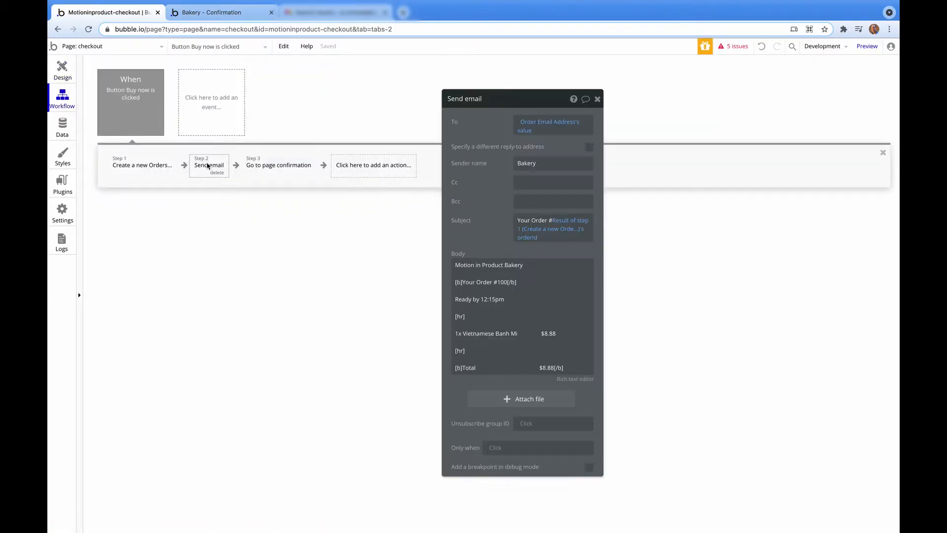
click(508, 281)
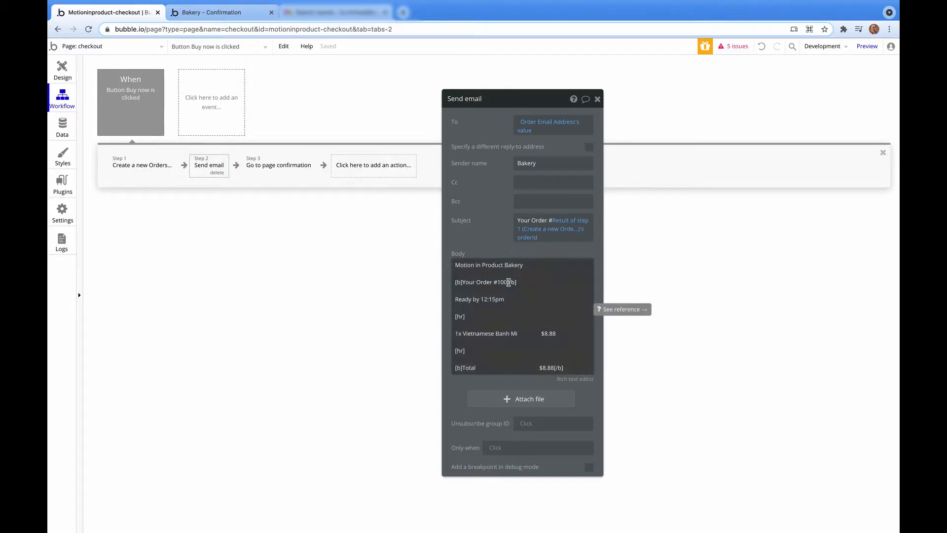
click(507, 282)
key(BackSpace)
key(BackSpace)
key(BackSpace)
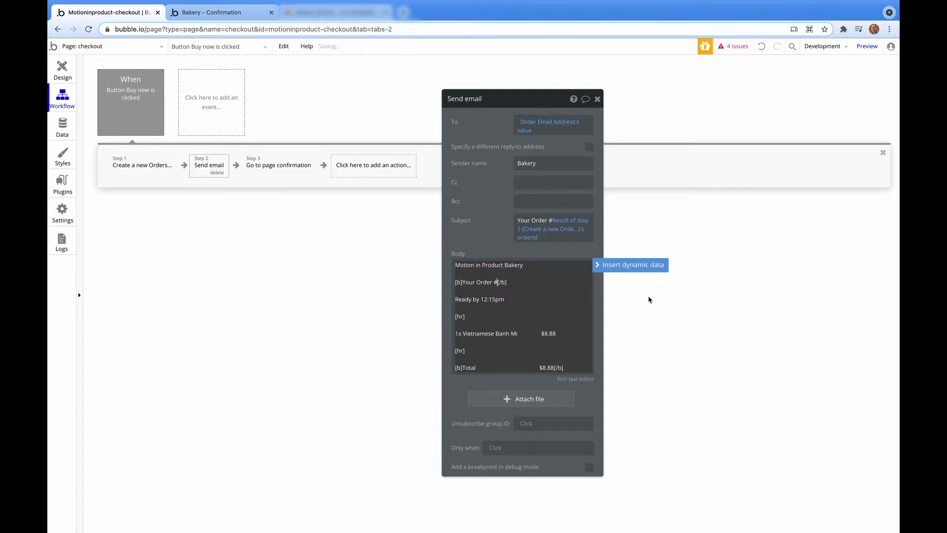
click(652, 266)
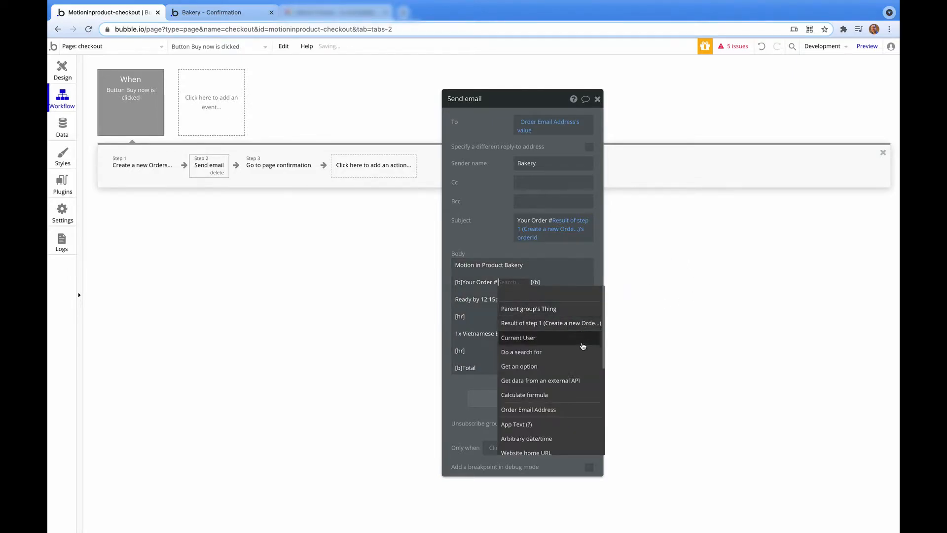
click(577, 324)
click(515, 329)
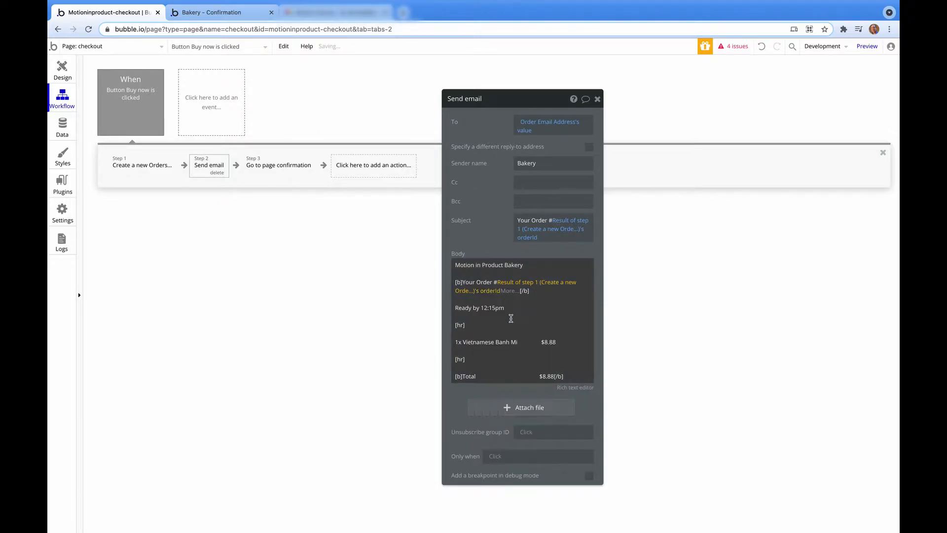
click(641, 277)
Preview the checkout page and enter a receipt email address.
click(858, 52)
click(615, 233)
Place the test order, then open the 'Your Order #16' receipt email in Gmail.
click(659, 269)
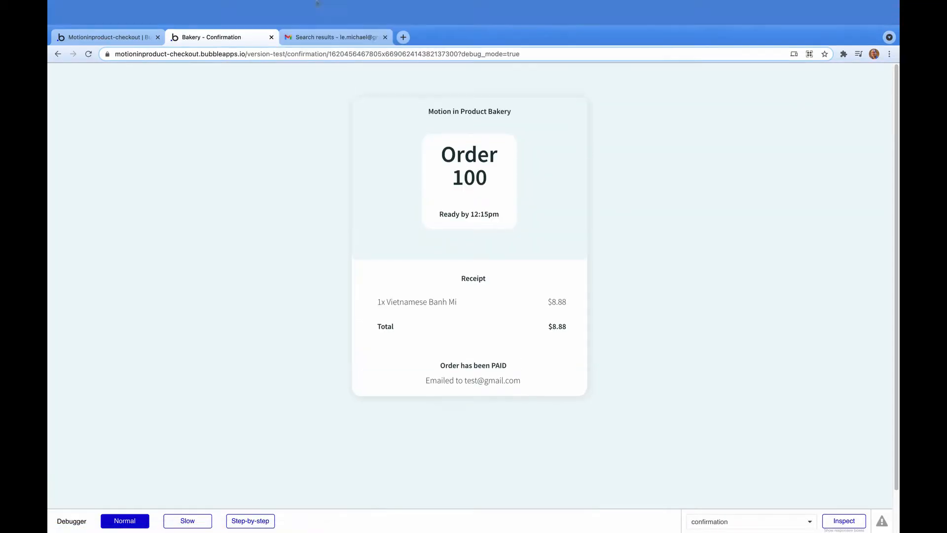
click(335, 37)
click(380, 120)
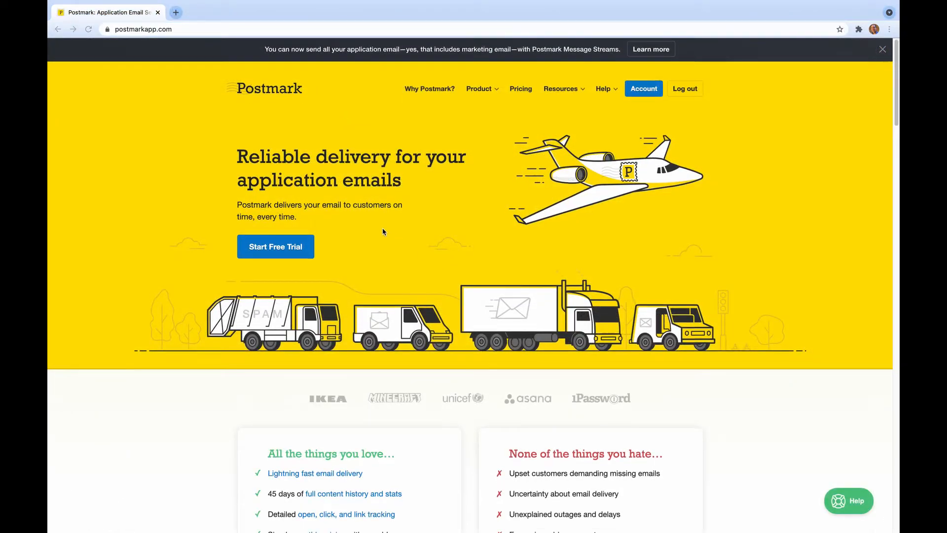
Scroll through Postmark's setup instructions and highlight the test-mode note about allowed recipients.
scroll(395, 252, down, 3)
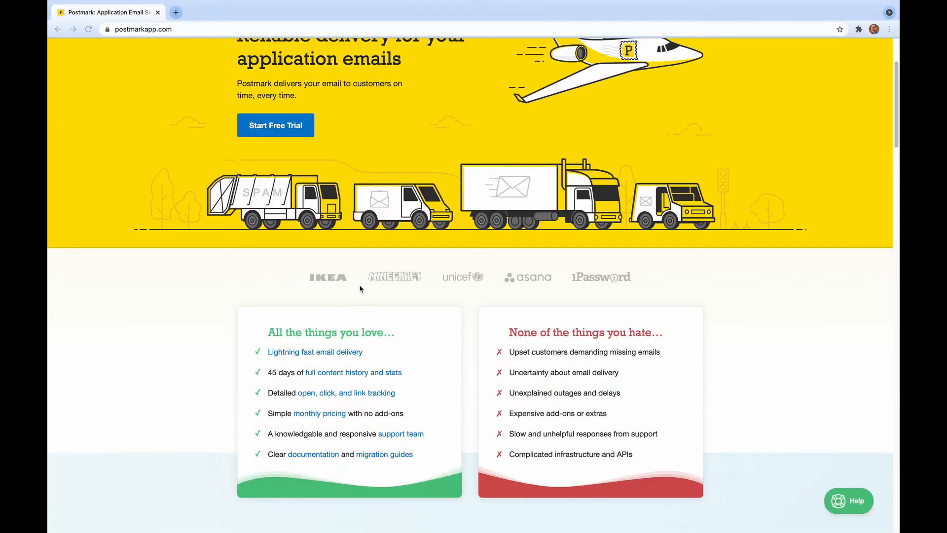
scroll(589, 285, down, 20)
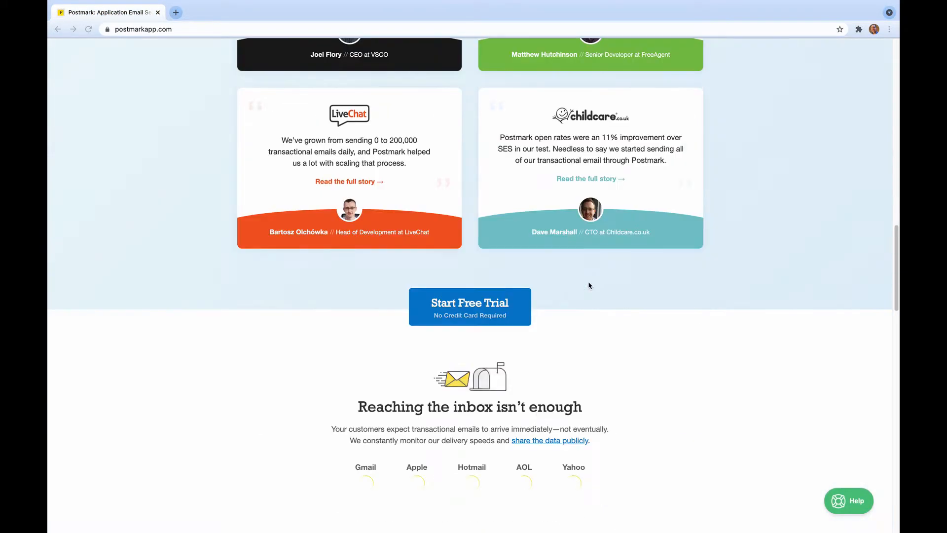
scroll(588, 285, down, 8)
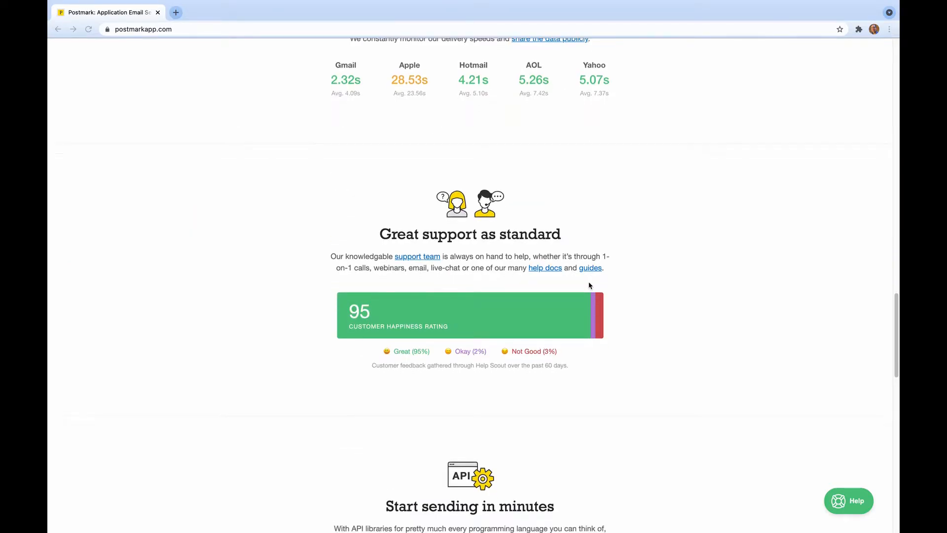
scroll(507, 312, down, 7)
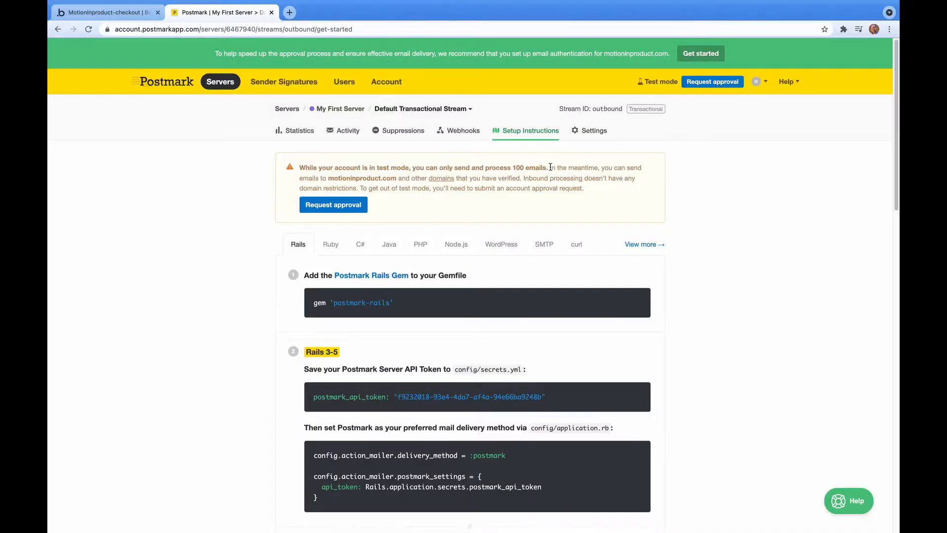
drag(551, 167, 513, 178)
Copy the Server API token from the stream's Settings, then browse Bubble plugins to install.
scroll(580, 212, down, 3)
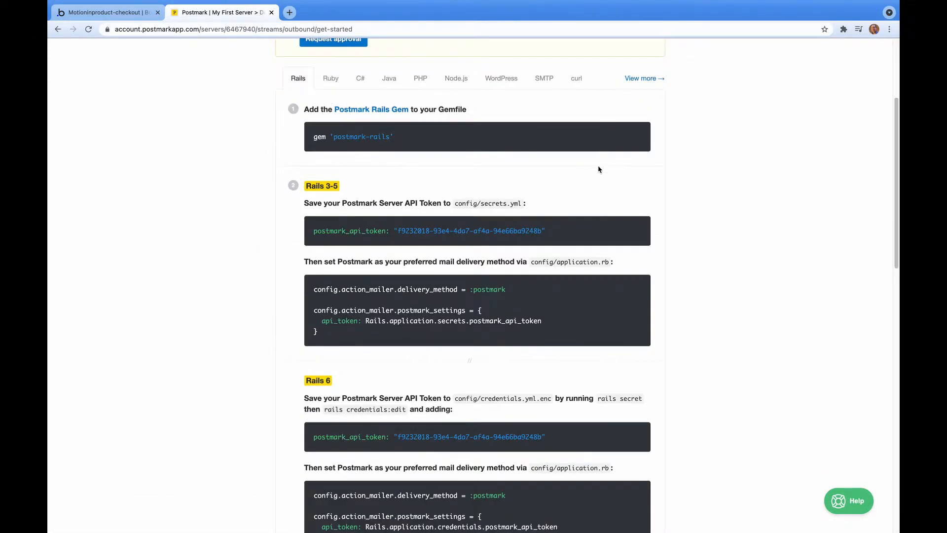
scroll(599, 168, up, 3)
click(593, 131)
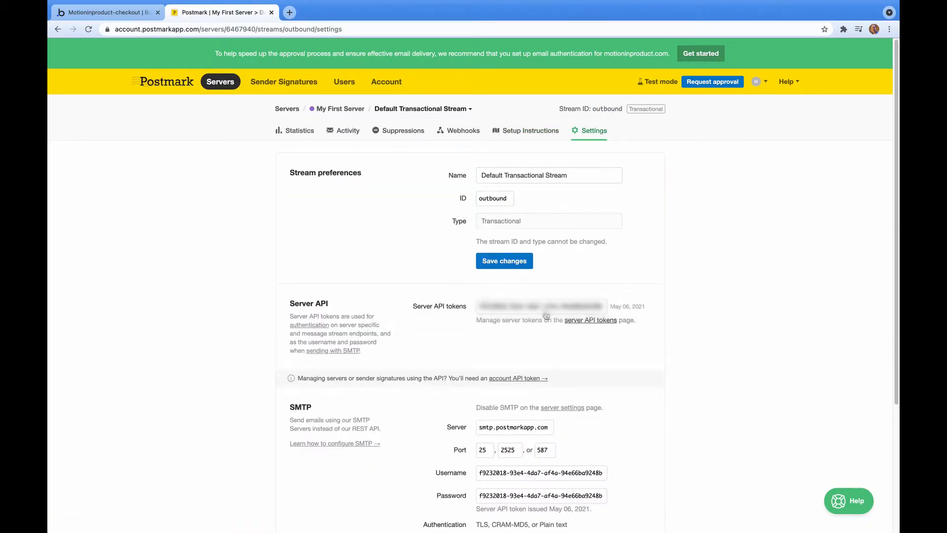
click(543, 308)
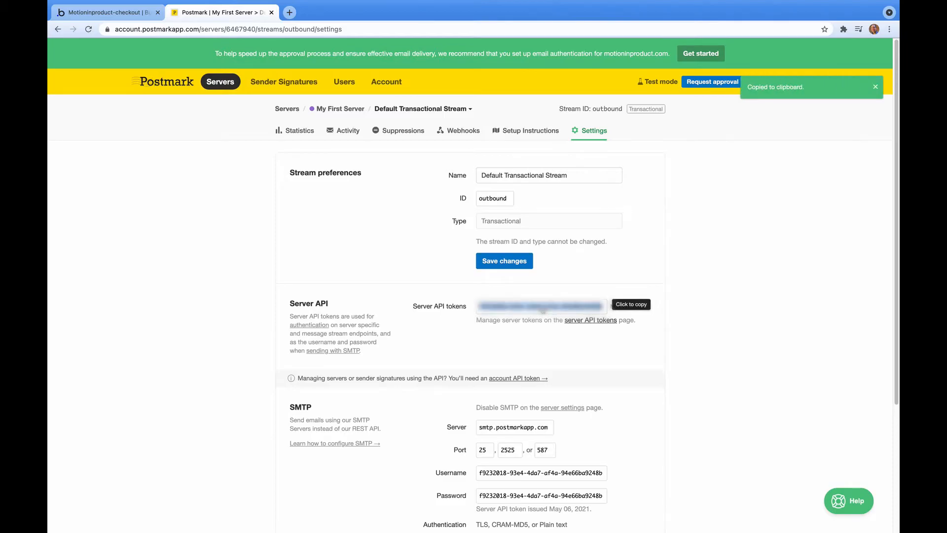
mouse_move(179, 4)
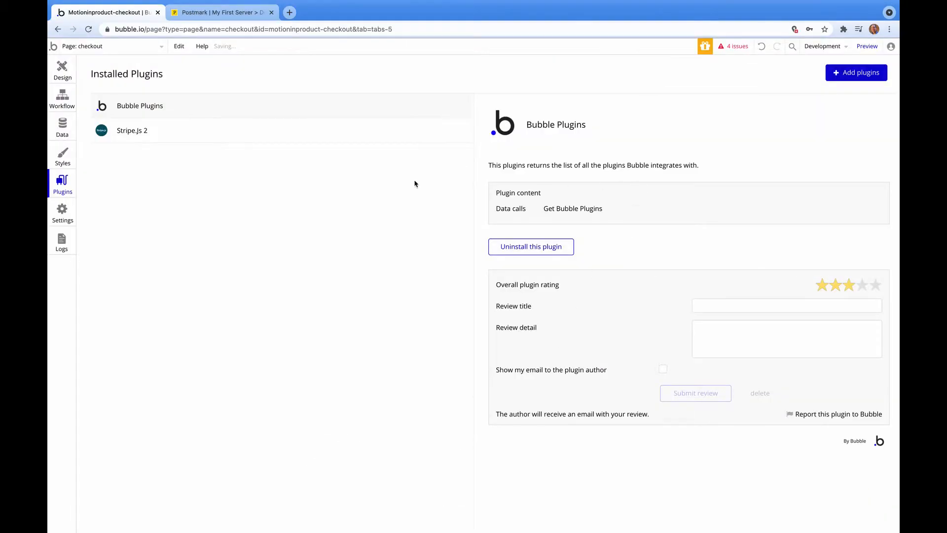
click(873, 73)
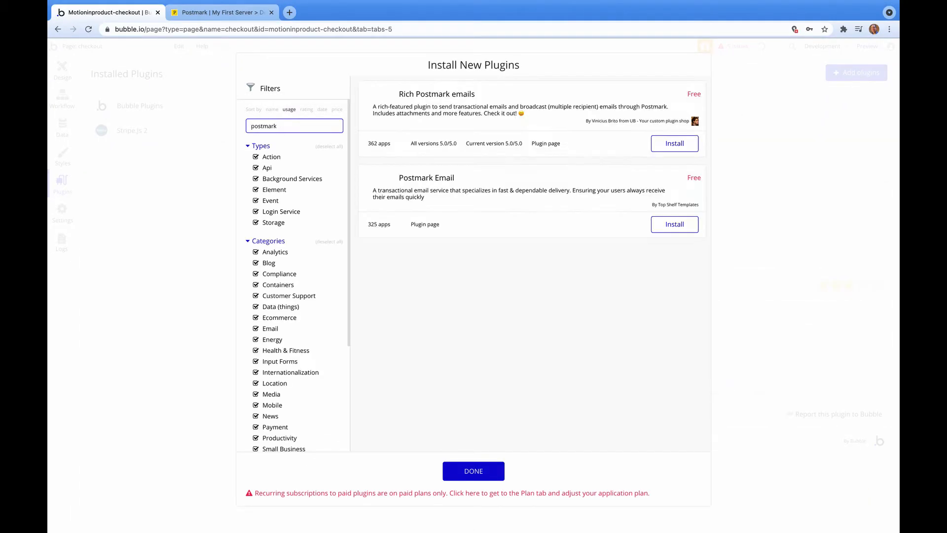
Install the Rich Postmark Emails plugin and paste the Postmark server API token as its server key.
click(665, 143)
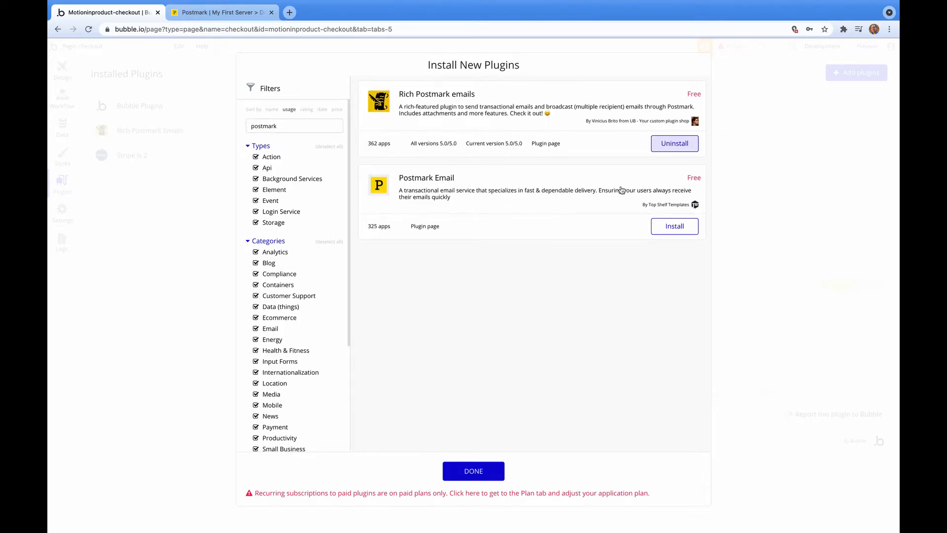
click(469, 472)
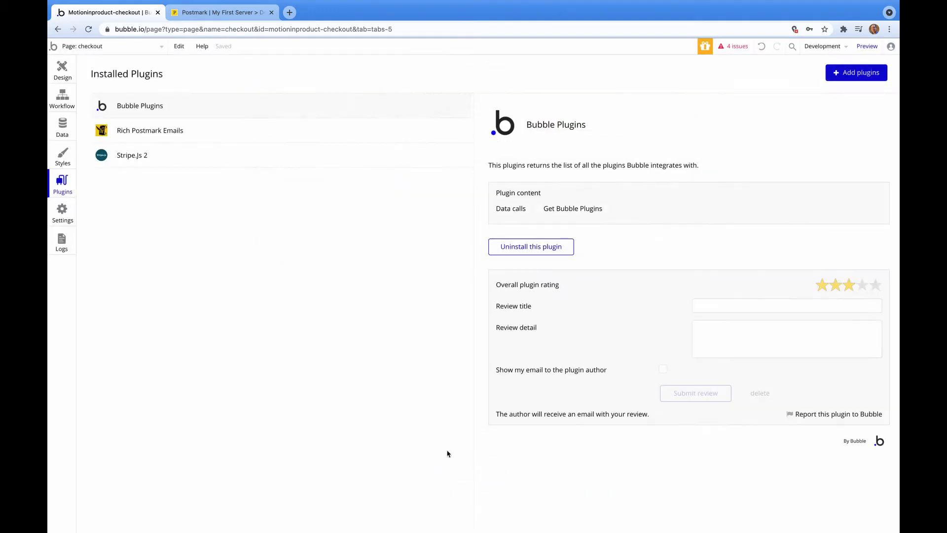
click(163, 131)
click(742, 228)
key(super+v)
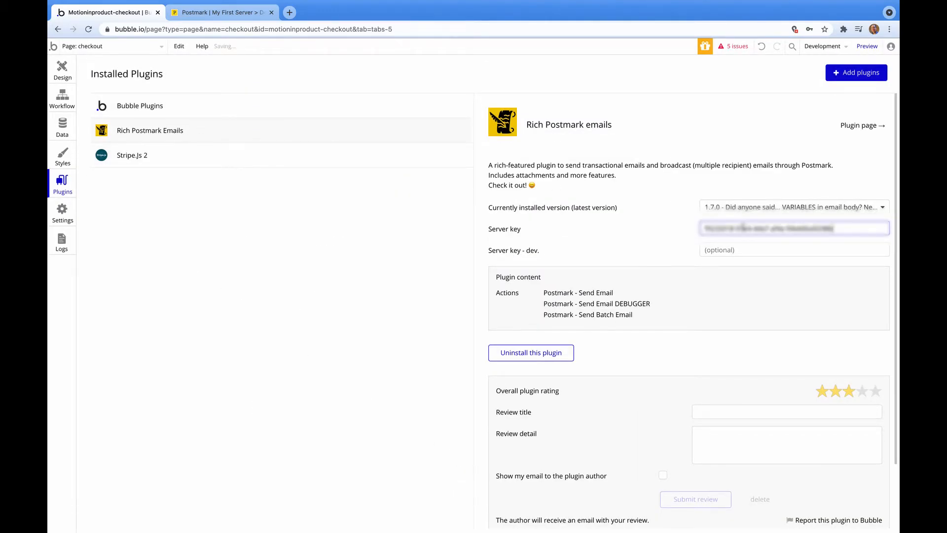
click(375, 274)
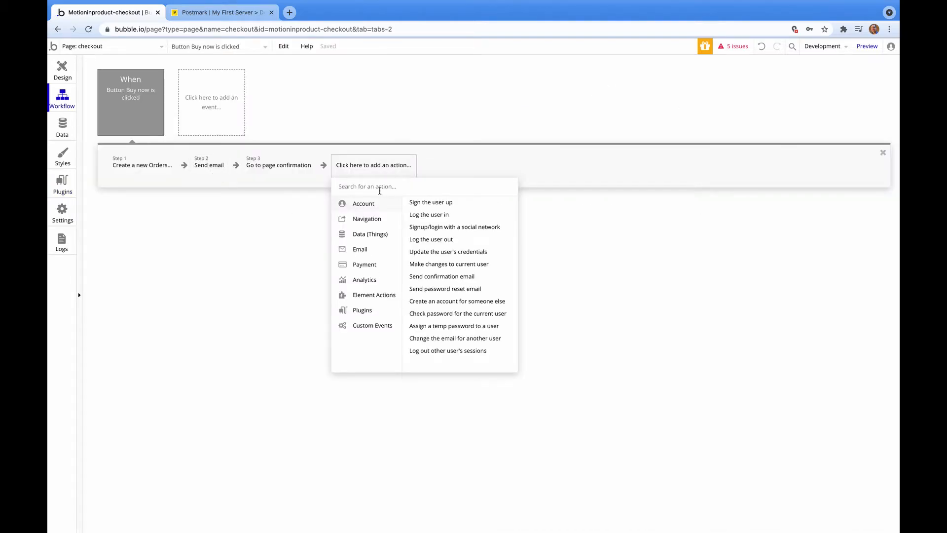
Add a Postmark - Send email action as step 4 and enter the shop's sender address.
mouse_move(369, 257)
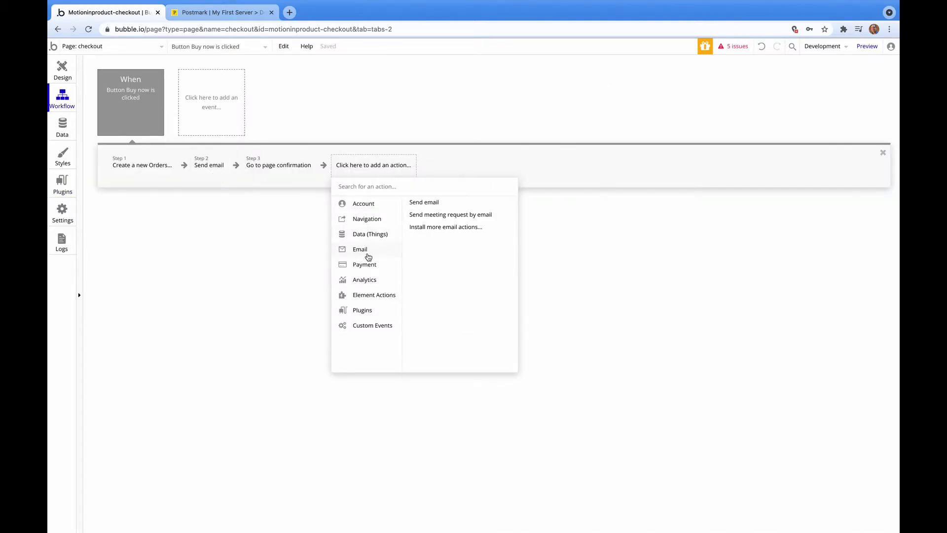
mouse_move(363, 311)
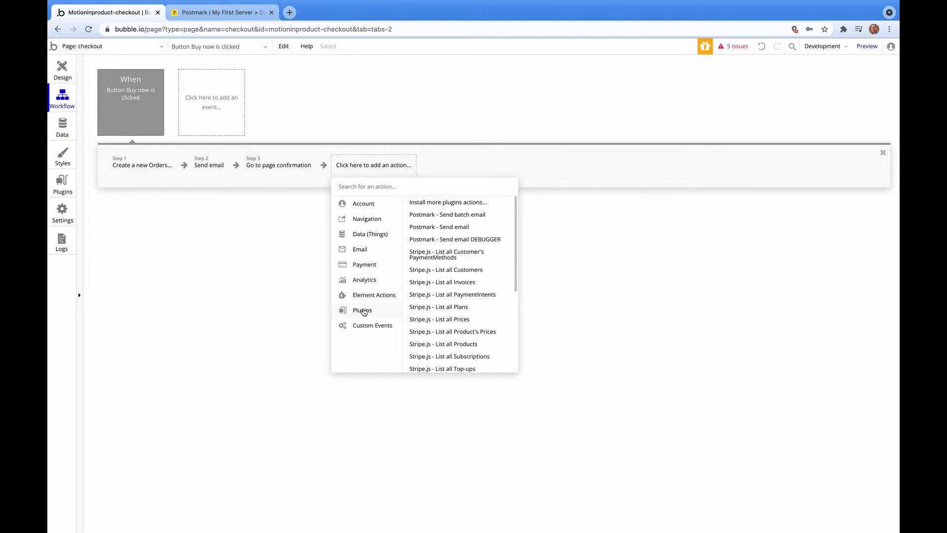
click(442, 228)
click(572, 131)
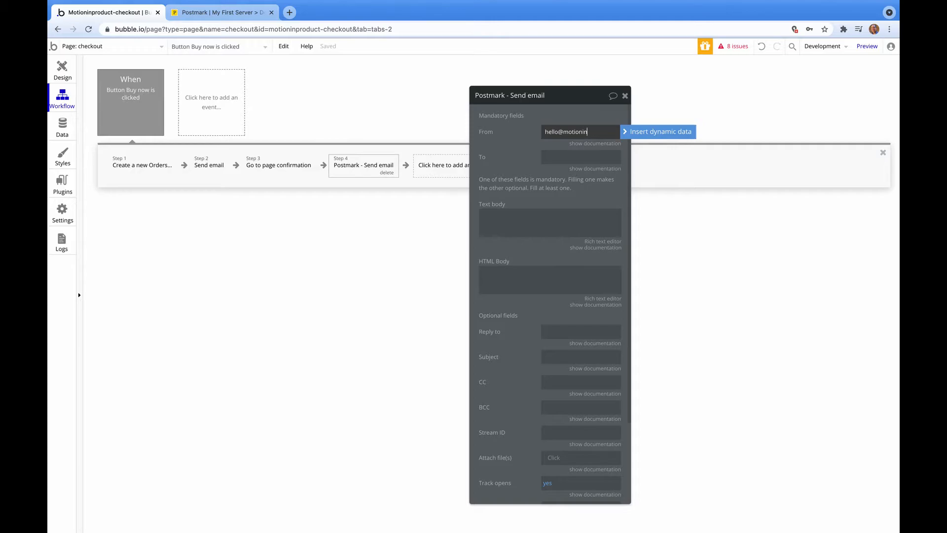
Set the email's To field to the Order Email Address input's value via dynamic data.
click(580, 157)
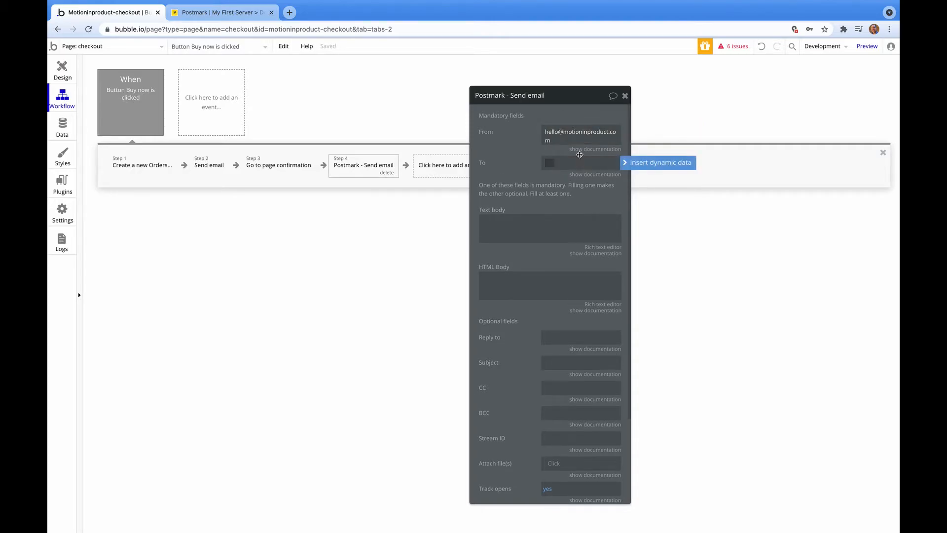
click(672, 164)
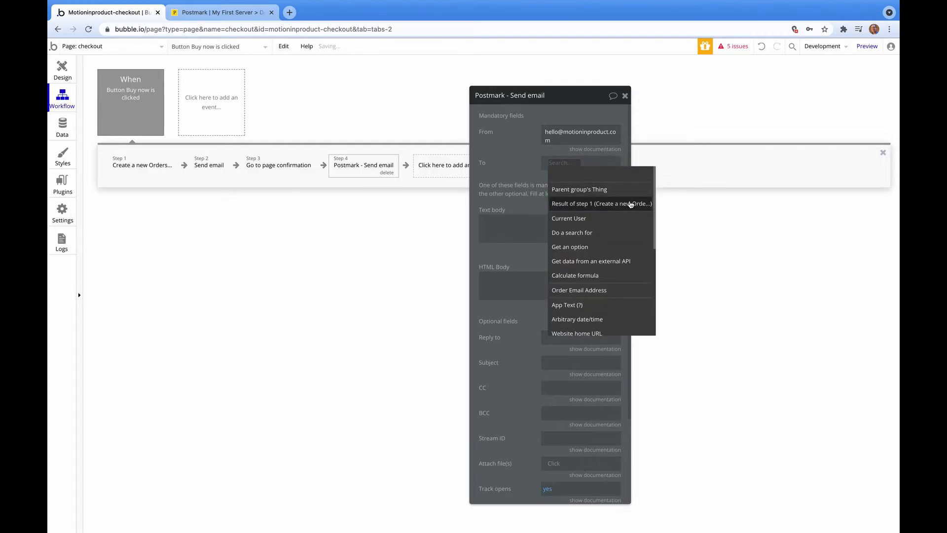
click(619, 290)
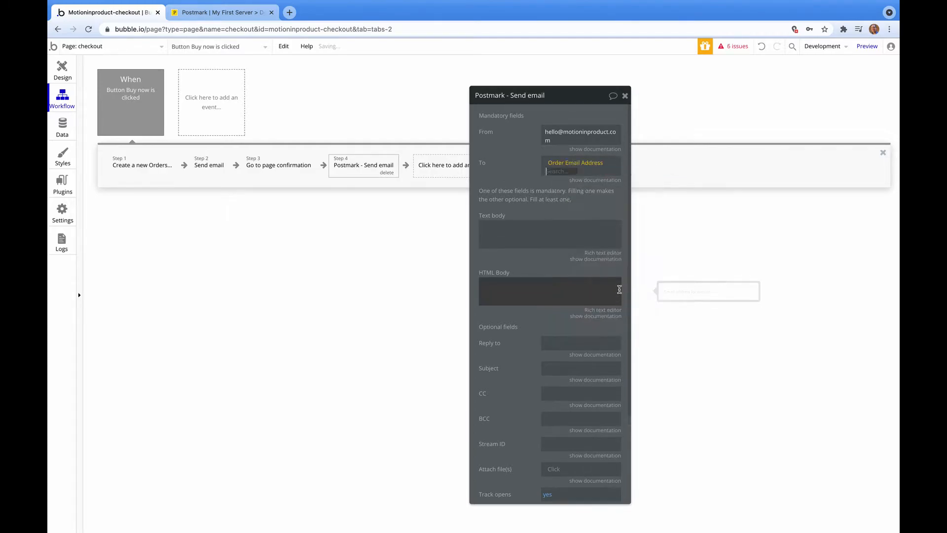
click(560, 183)
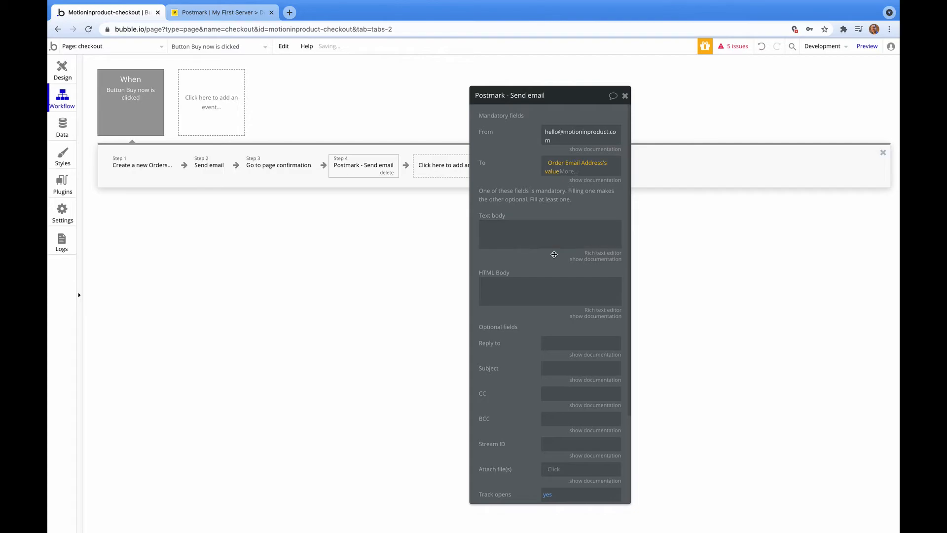
Paste the prepared bakery receipt into the text body using the rich text editor.
click(551, 229)
click(610, 252)
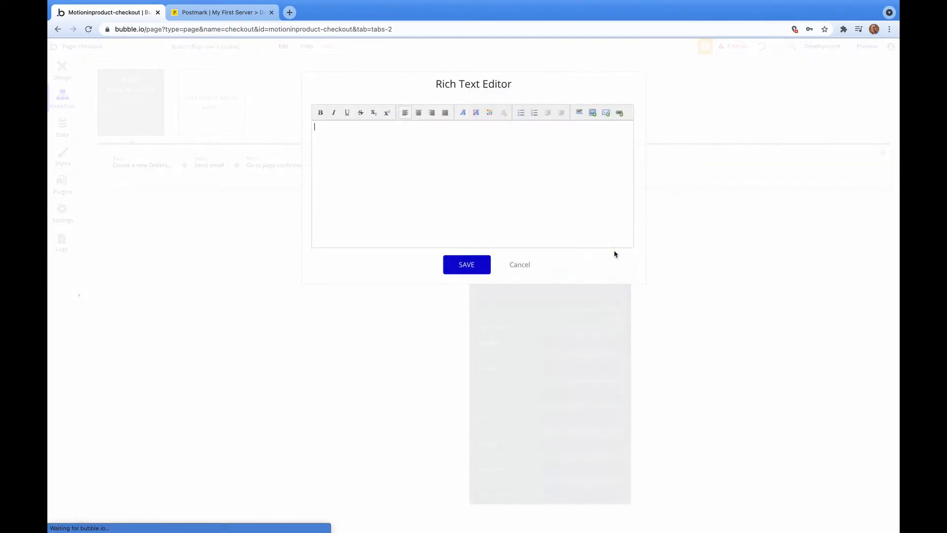
key(ctrl+v)
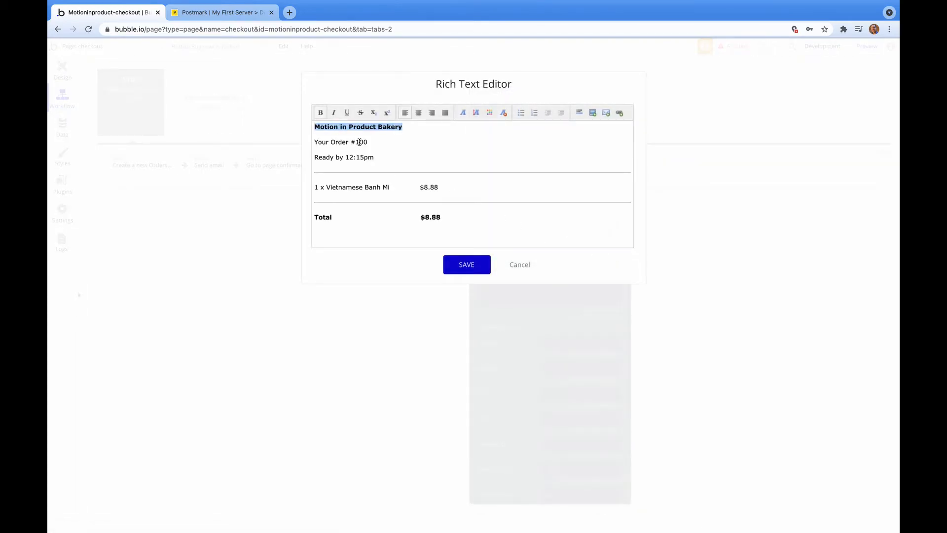
click(466, 266)
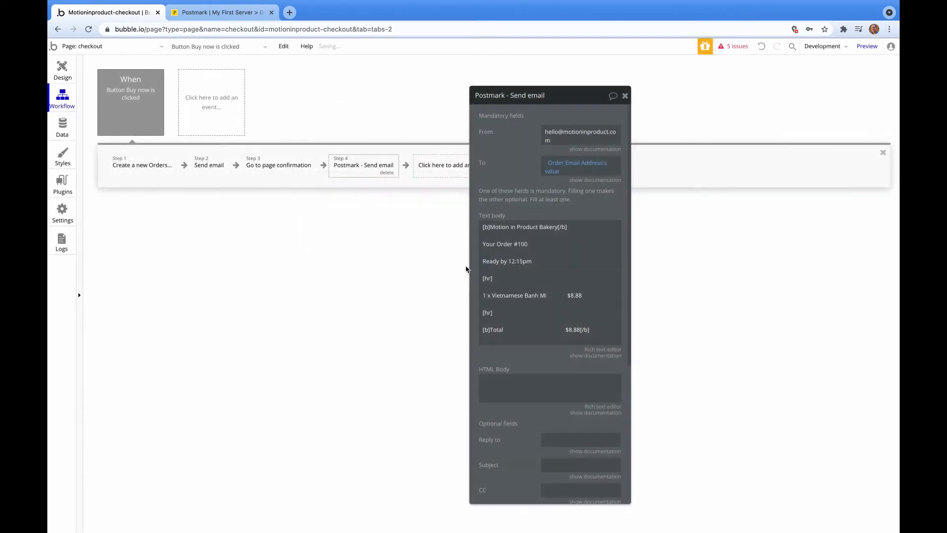
Replace the order number after 'Your Order #' with Result of step 1's orderId.
click(488, 274)
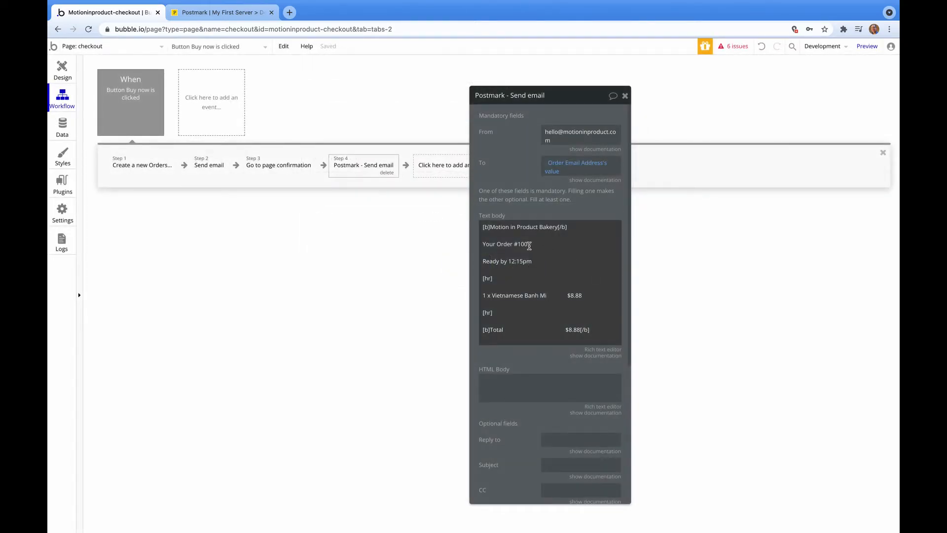
key(ctrl+a)
click(567, 240)
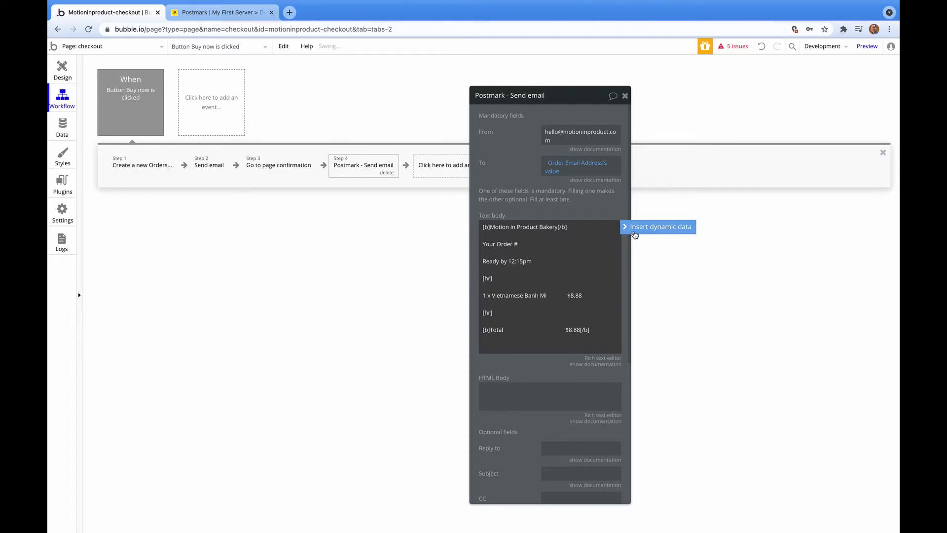
click(657, 226)
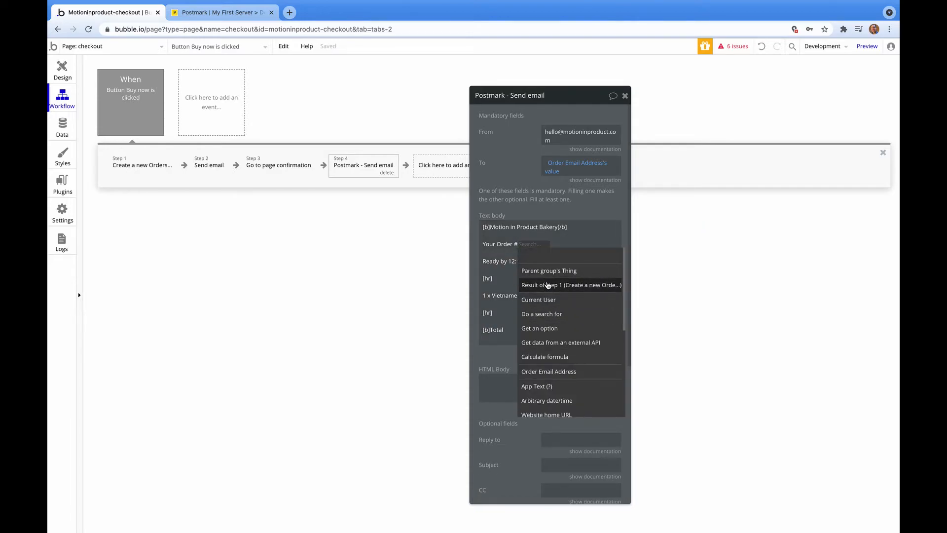
click(530, 285)
click(519, 279)
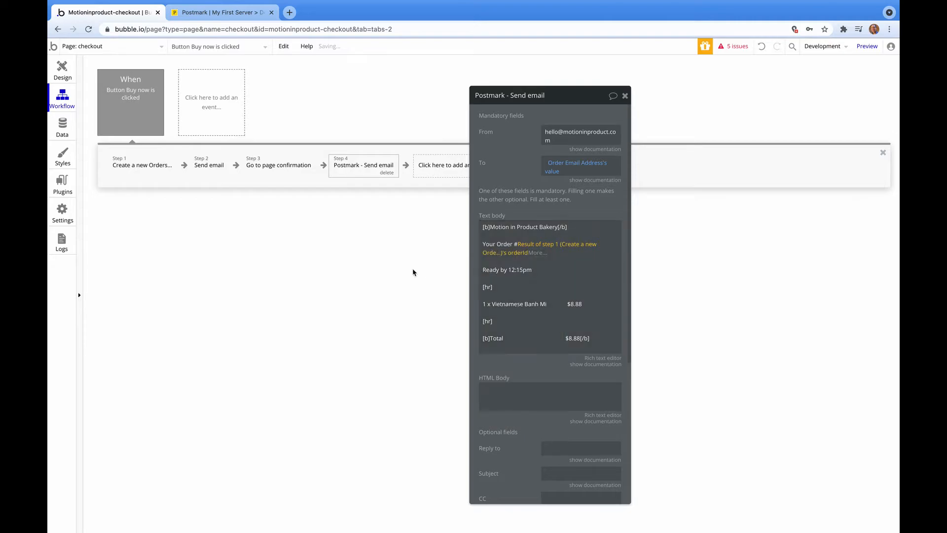
scroll(530, 355, down, 1)
scroll(529, 355, down, 10)
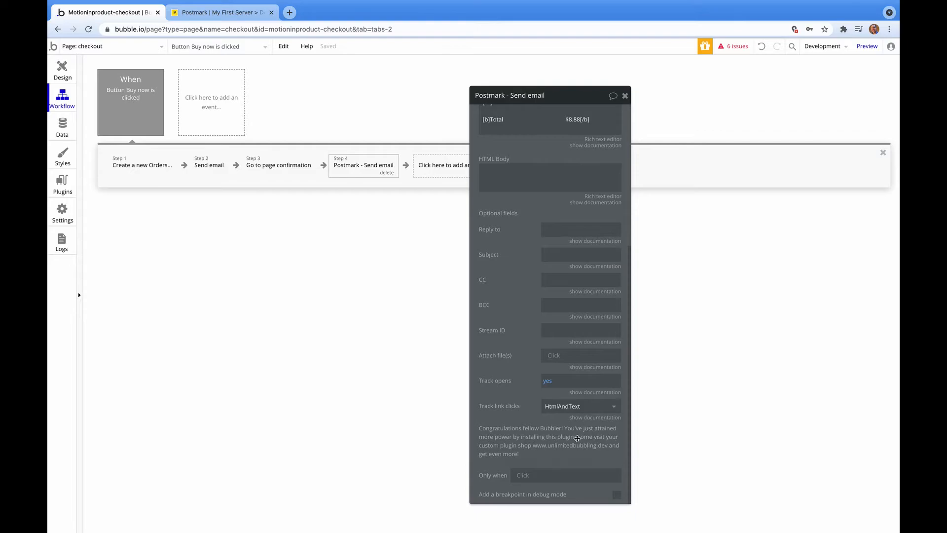
click(624, 97)
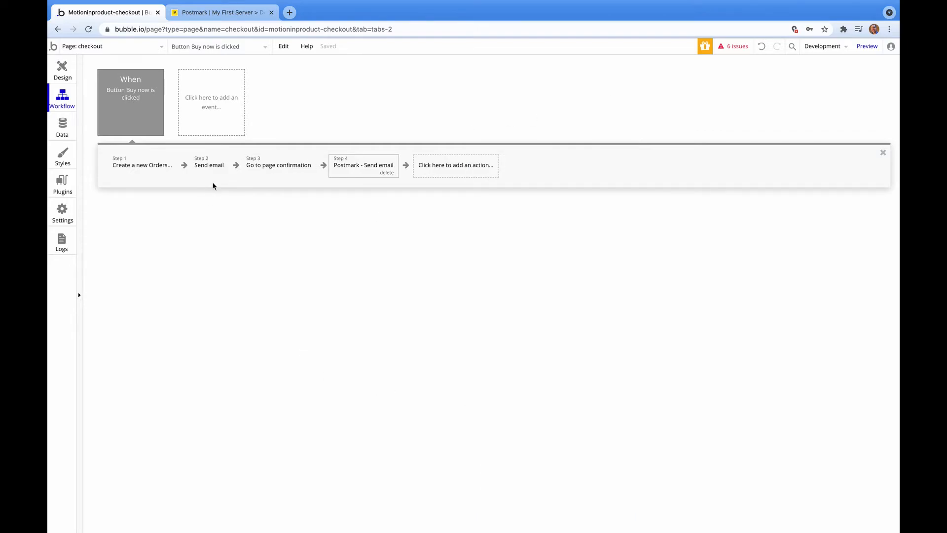
Delete the built-in Send email step and move the Postmark email before the confirmation redirect.
click(219, 170)
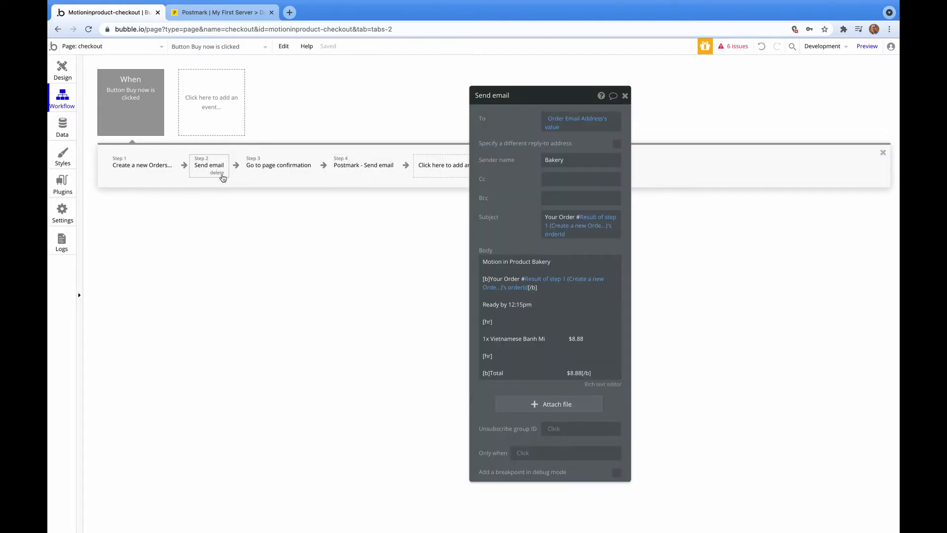
click(221, 175)
click(311, 165)
drag(284, 169, 224, 168)
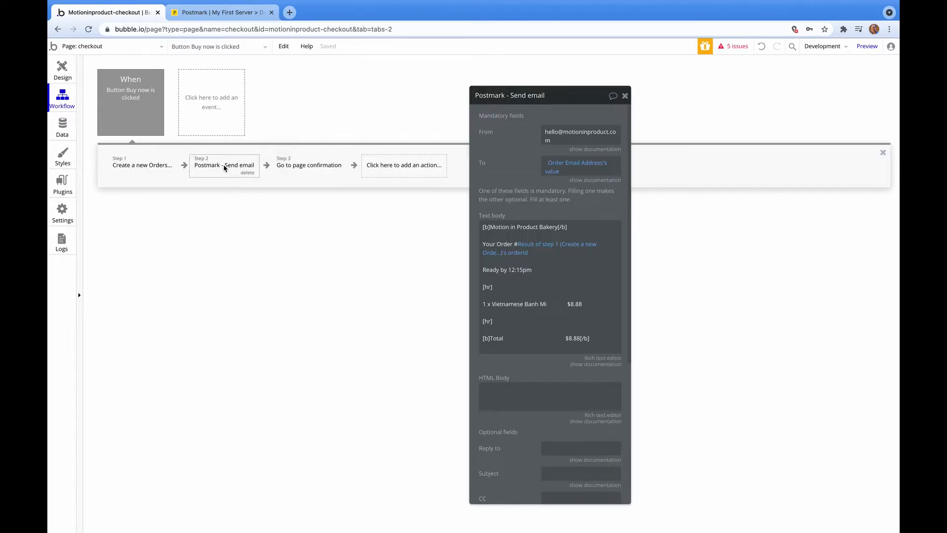
Give the Postmark email the subject 'Using Postmark'.
scroll(528, 355, down, 5)
click(562, 255)
text(Using Postmark)
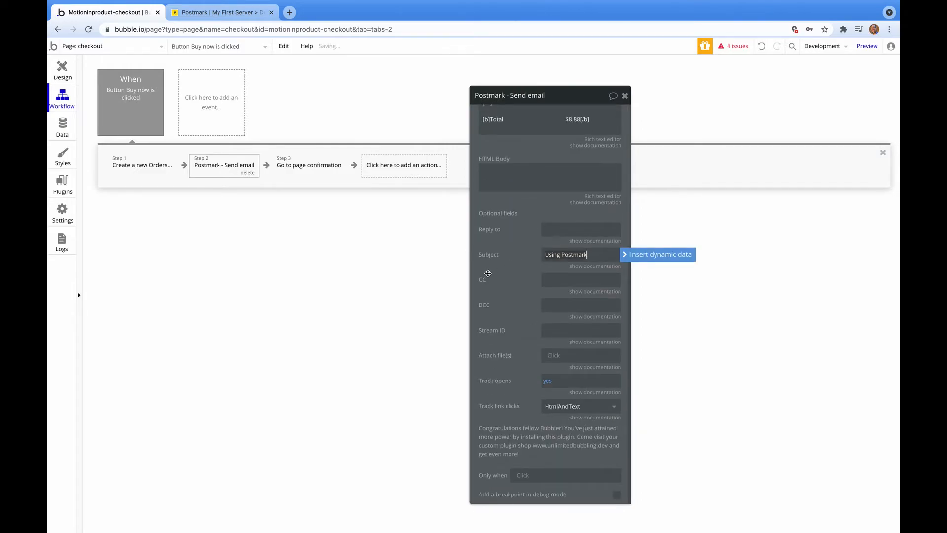
click(378, 244)
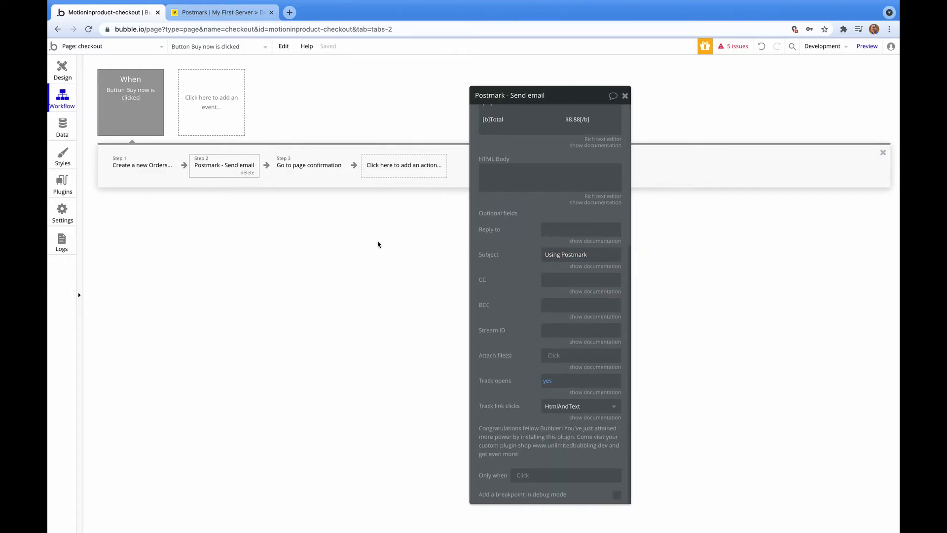
click(625, 95)
Preview the checkout page, focus the receipt email field, then return to the editor.
click(863, 48)
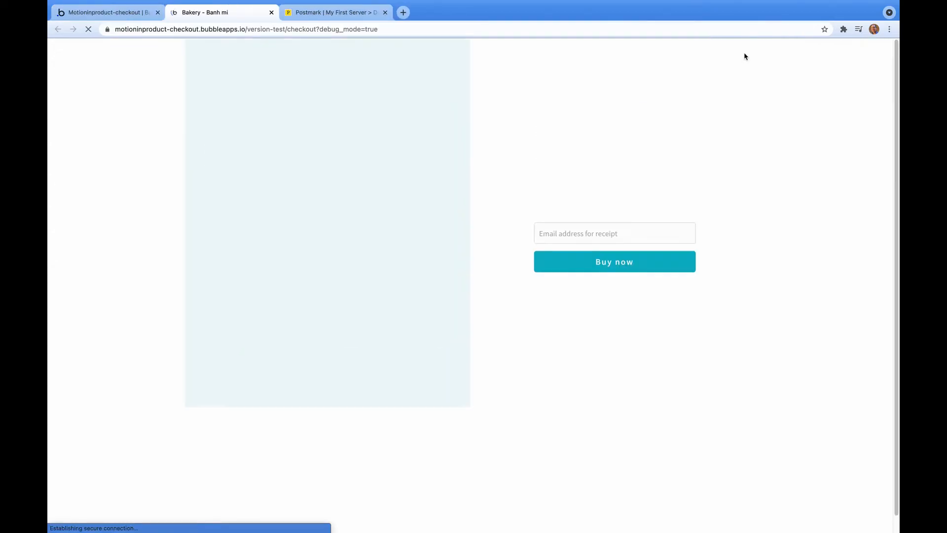
click(650, 231)
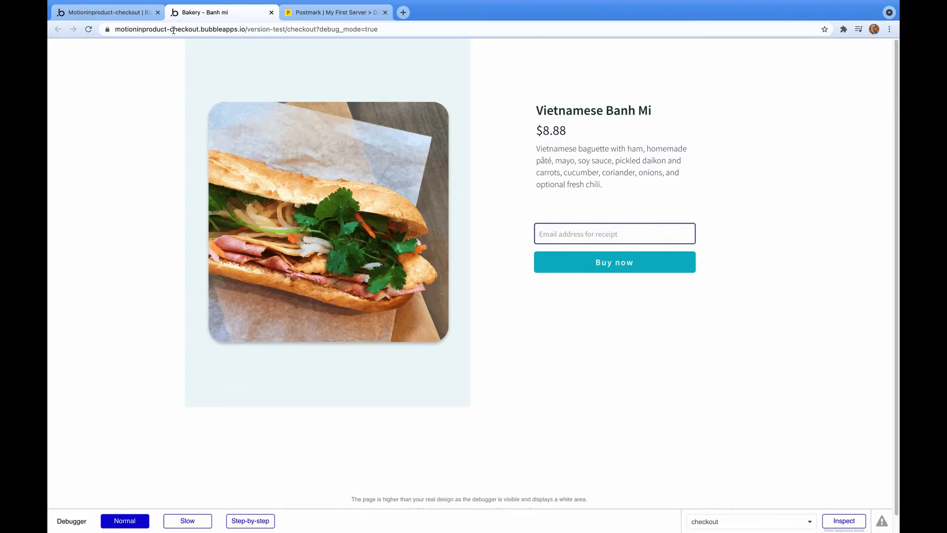
click(106, 12)
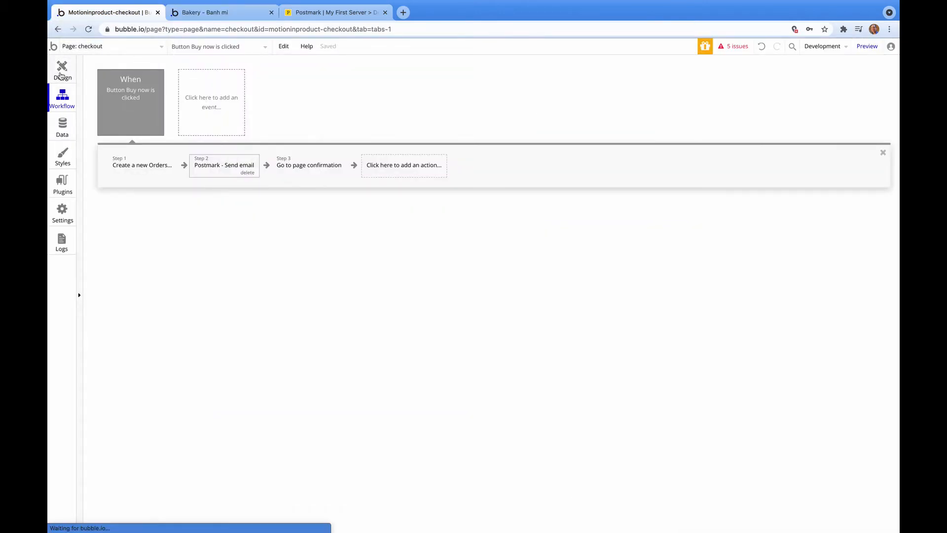
Open the Order Email Address input's conditional rules and add a new condition.
click(59, 76)
click(626, 94)
click(645, 250)
double_click(645, 251)
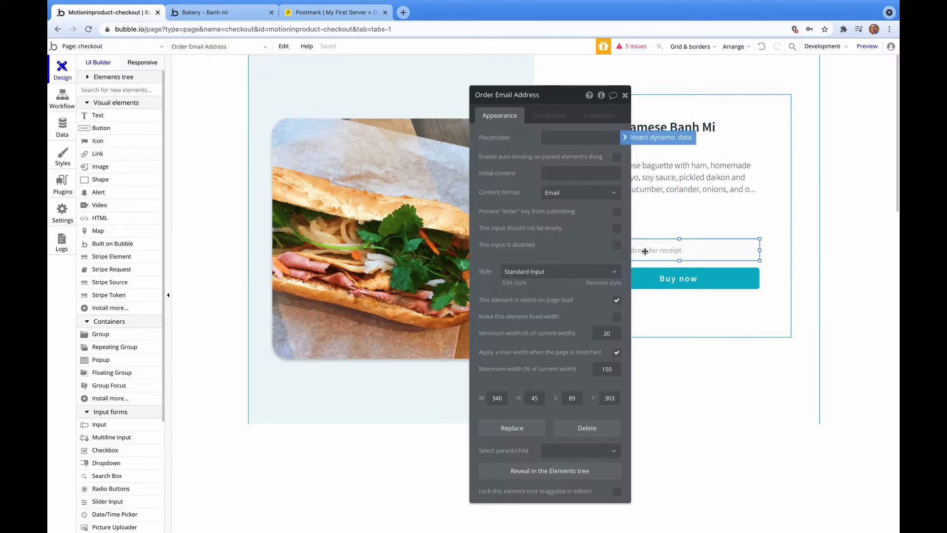
click(541, 118)
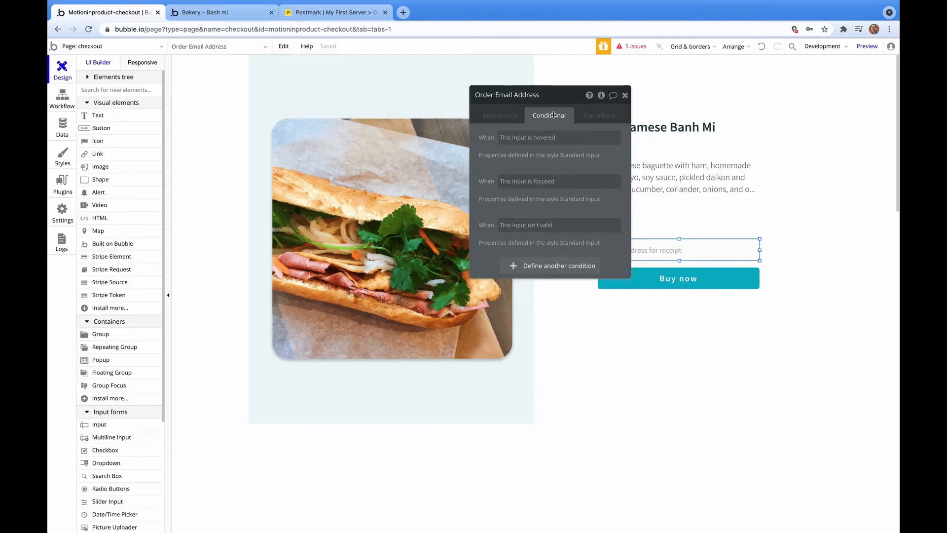
click(554, 266)
Make the condition check that Isn't live version is yes.
click(506, 274)
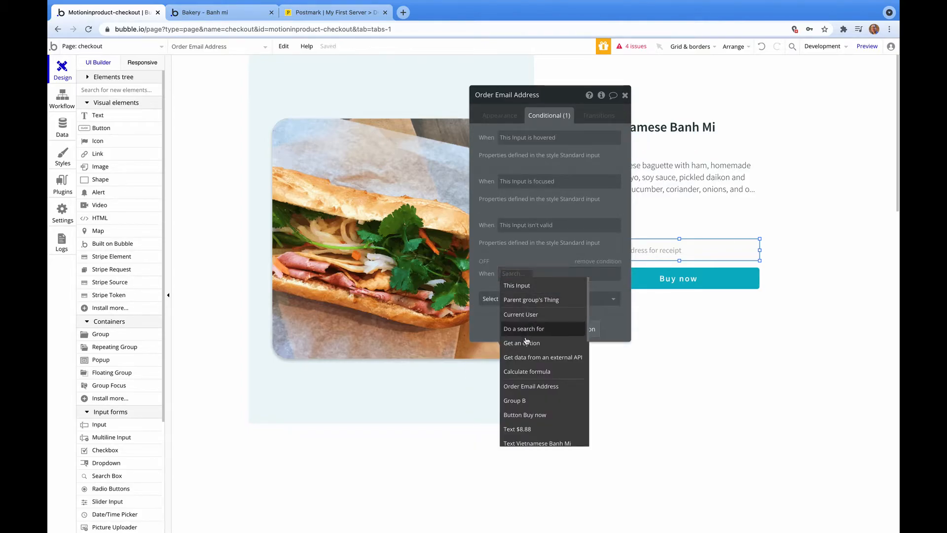
scroll(526, 342, down, 5)
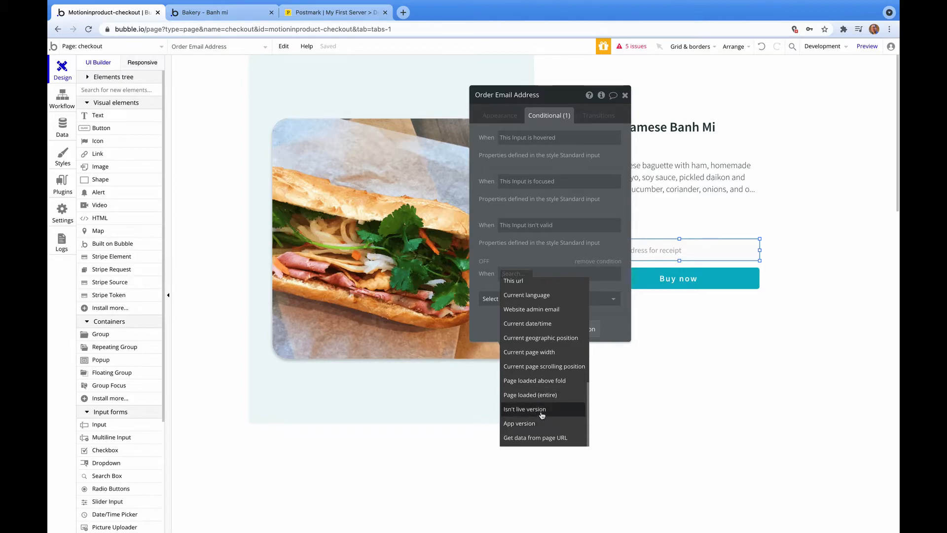
mouse_move(542, 415)
click(542, 413)
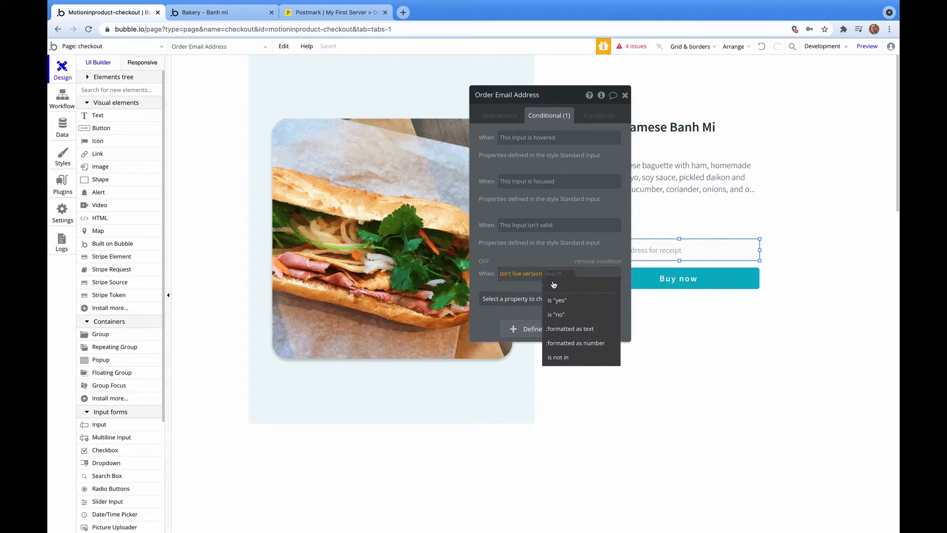
click(565, 300)
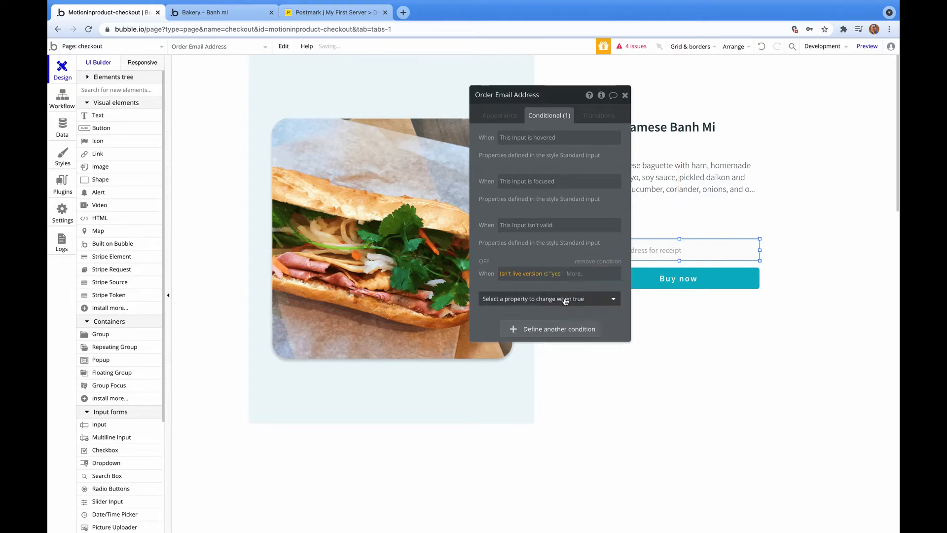
Have the condition set the initial content to the shop's test address, then reload the preview.
click(565, 299)
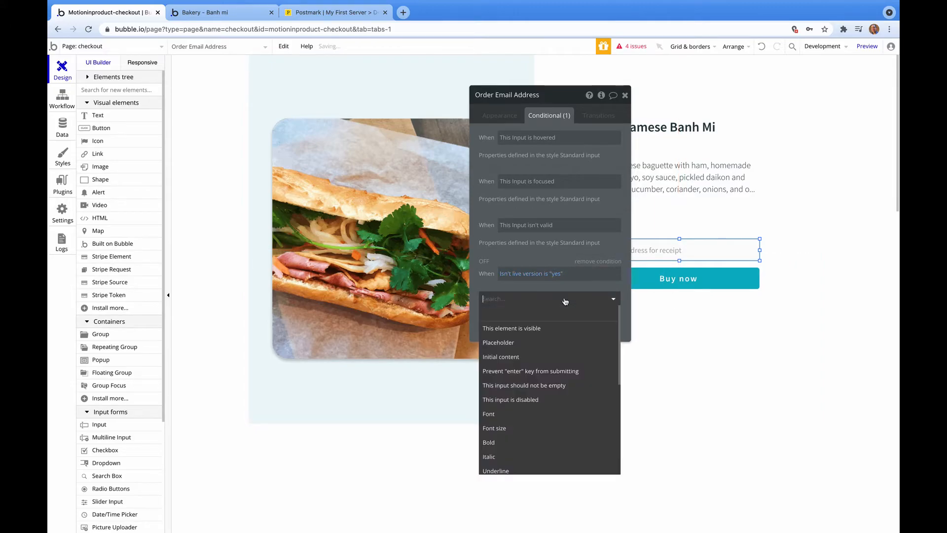
click(509, 357)
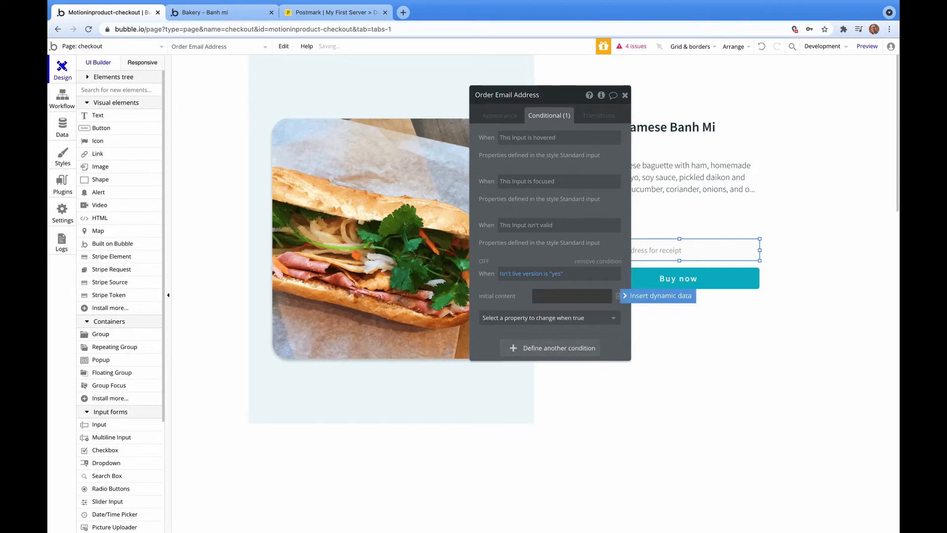
click(549, 288)
click(551, 292)
click(544, 315)
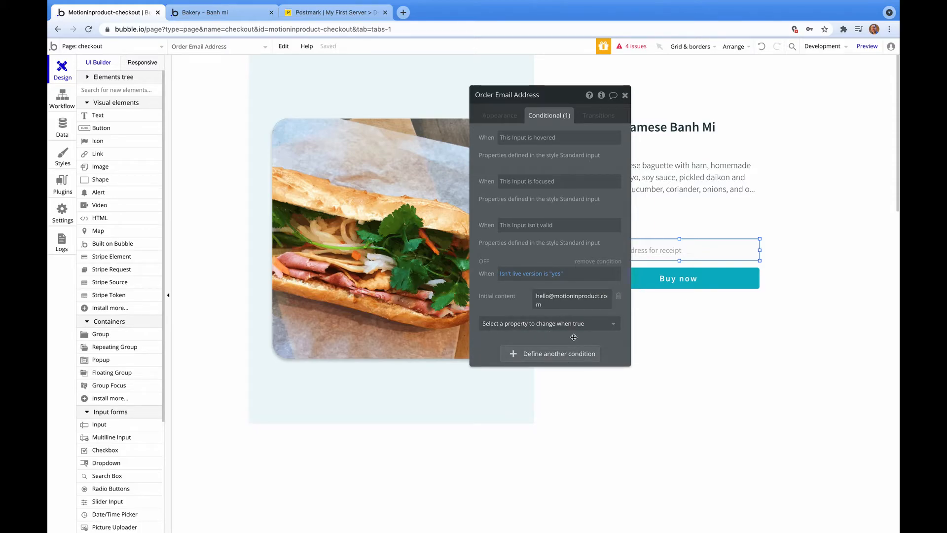
click(867, 46)
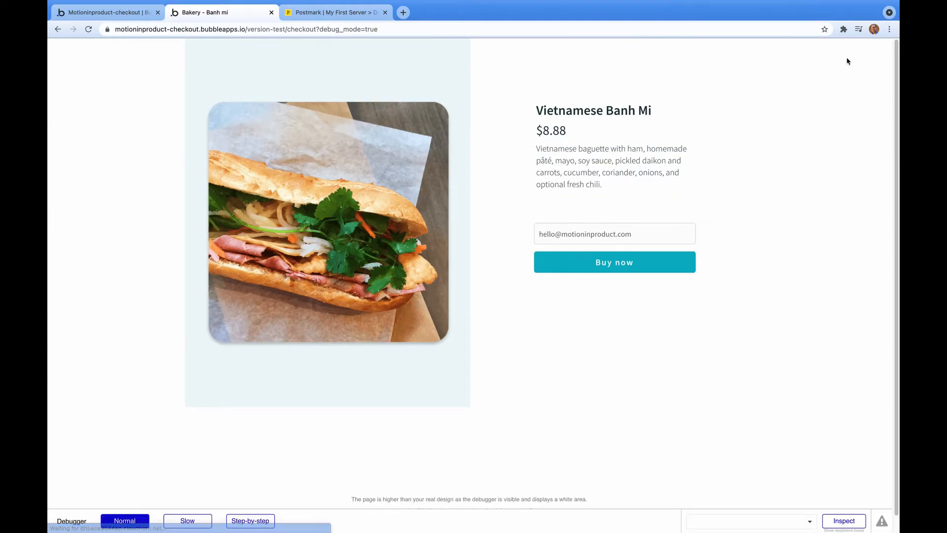
Place a test order with the prefilled address and open the Motion in Product receipt in Gmail.
click(653, 270)
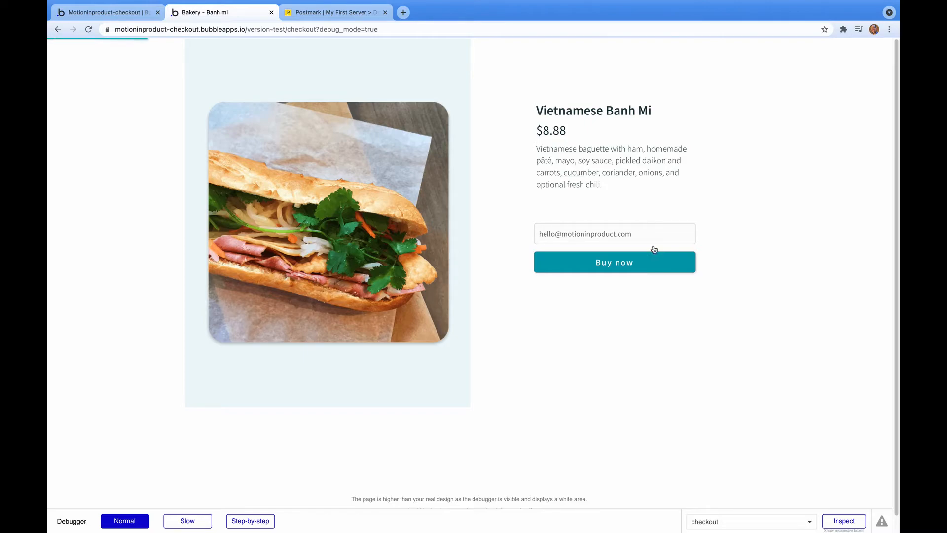
click(404, 12)
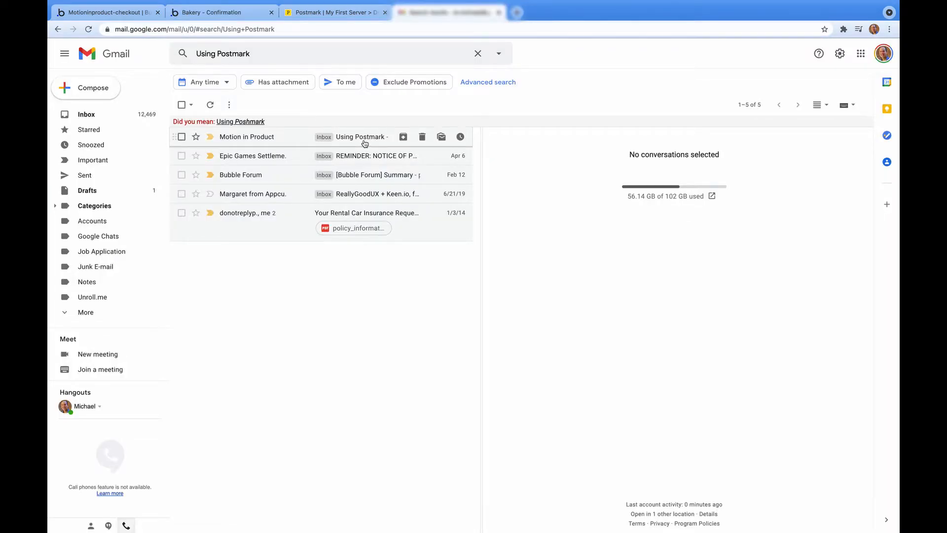
click(364, 144)
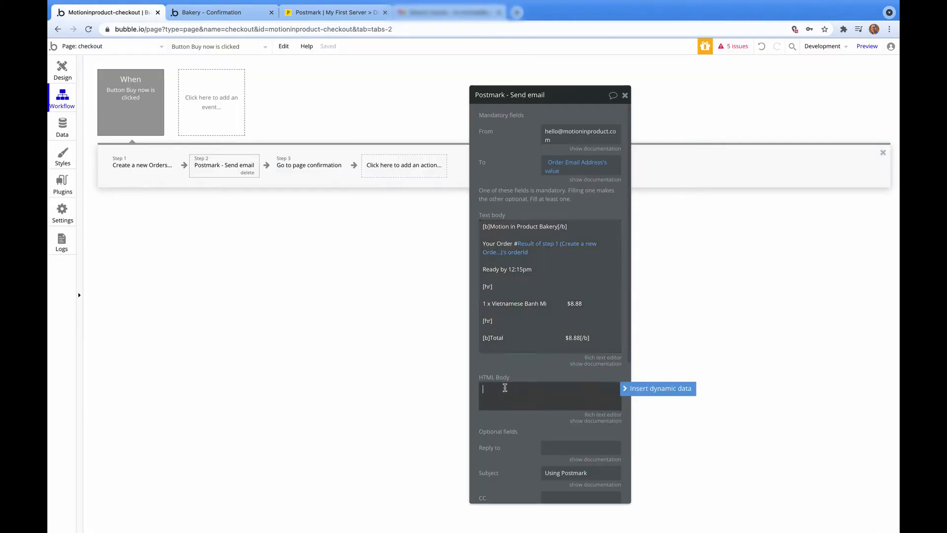
Delete every plain-text receipt line, from the heading and 'Your Order #' through Total.
drag(605, 339, 477, 237)
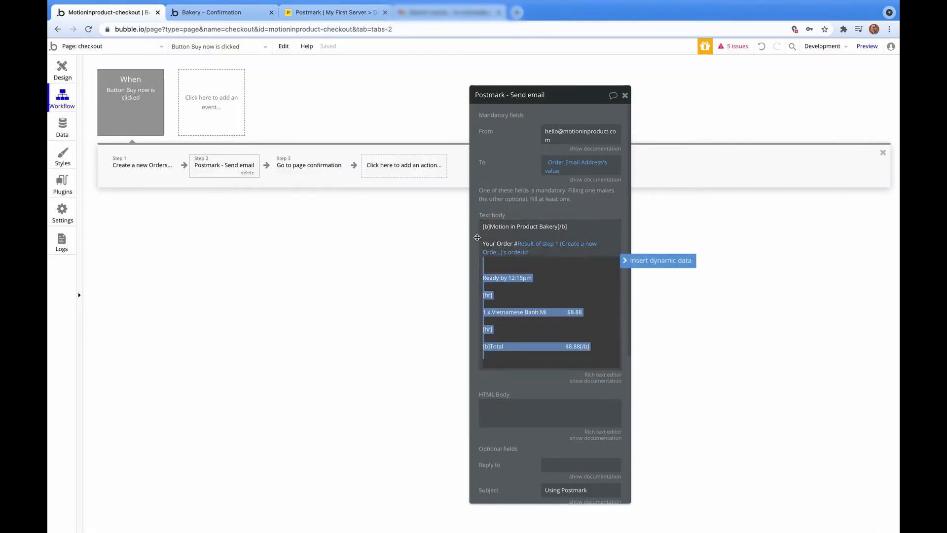
key(BackSpace)
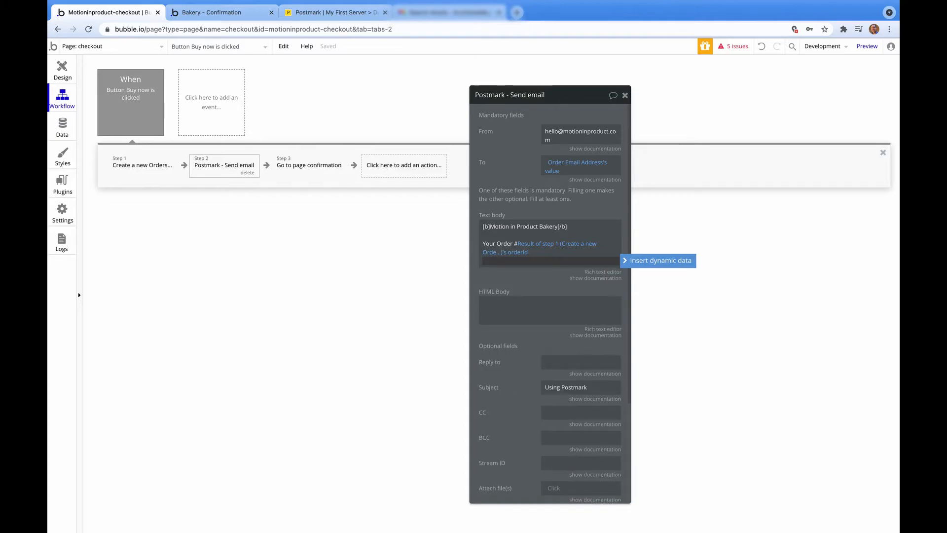
drag(482, 225, 544, 263)
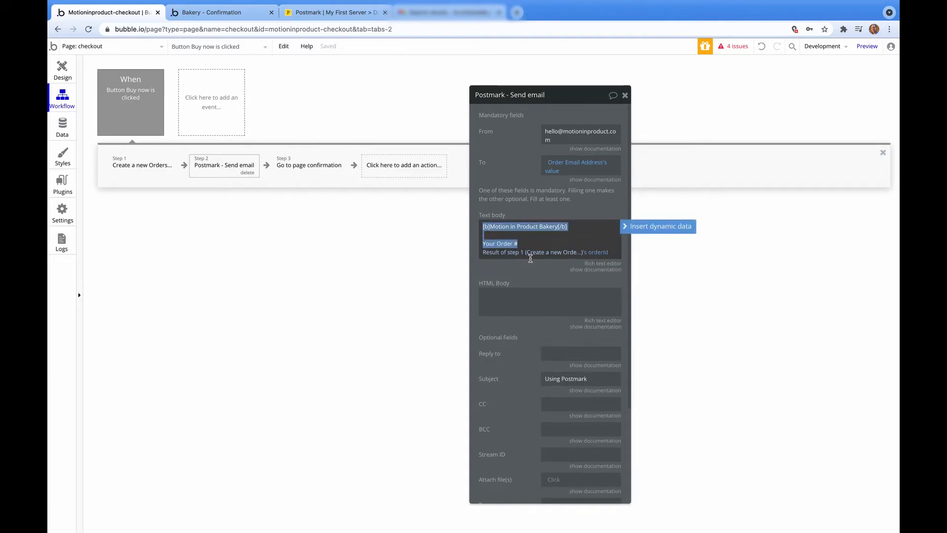
key(BackSpace)
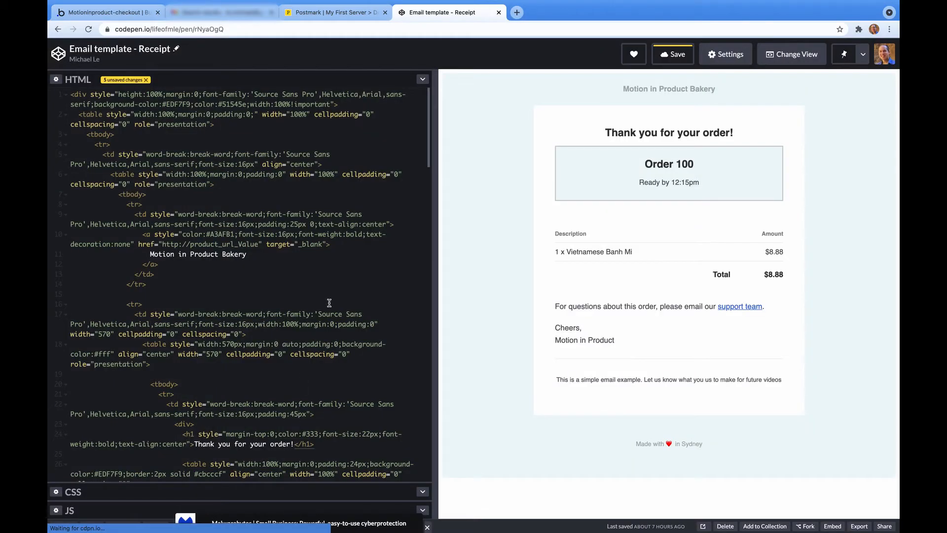
Select all of the 'Email template - Receipt' HTML in CodePen and head back to Bubble.
key(super+a)
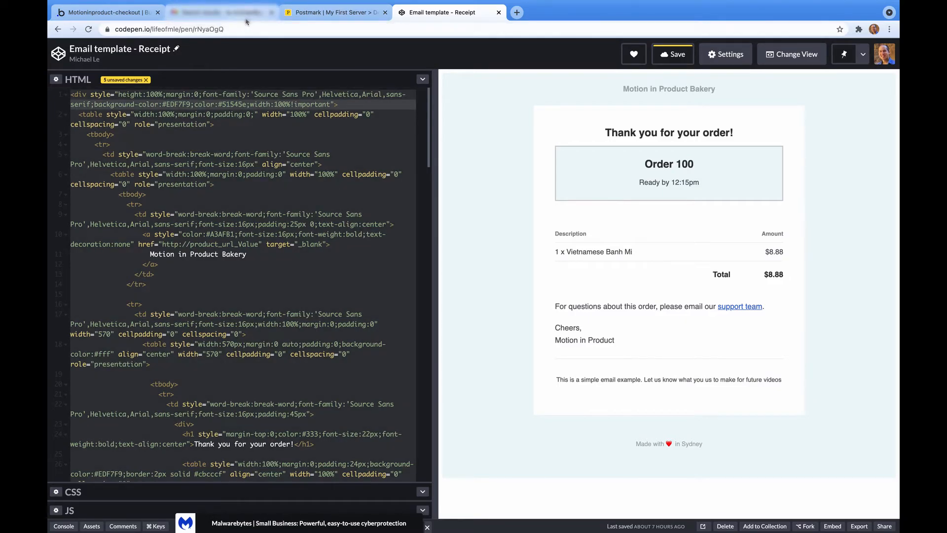
click(106, 12)
Paste the receipt template into the HTML Body and place a Banh Mi test order from the preview.
click(509, 289)
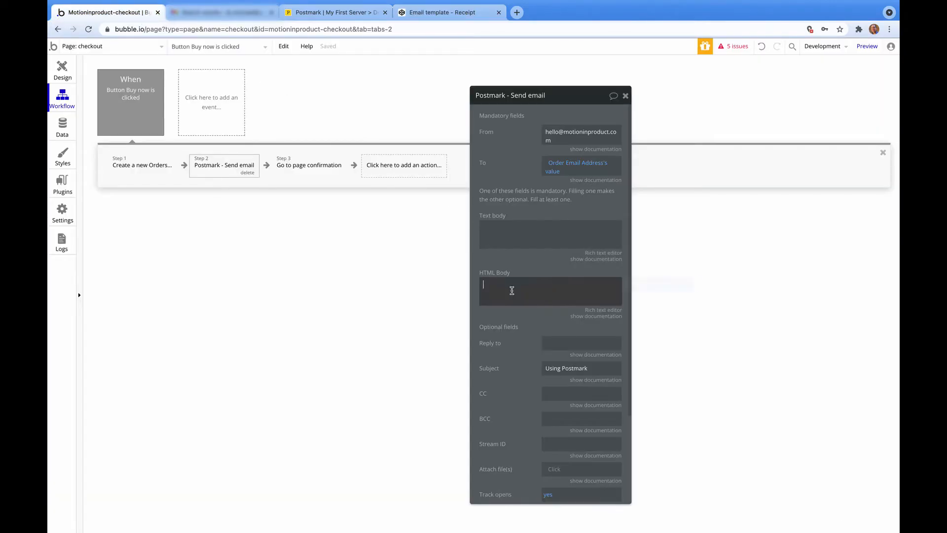
key(super+v)
scroll(580, 340, down, 6)
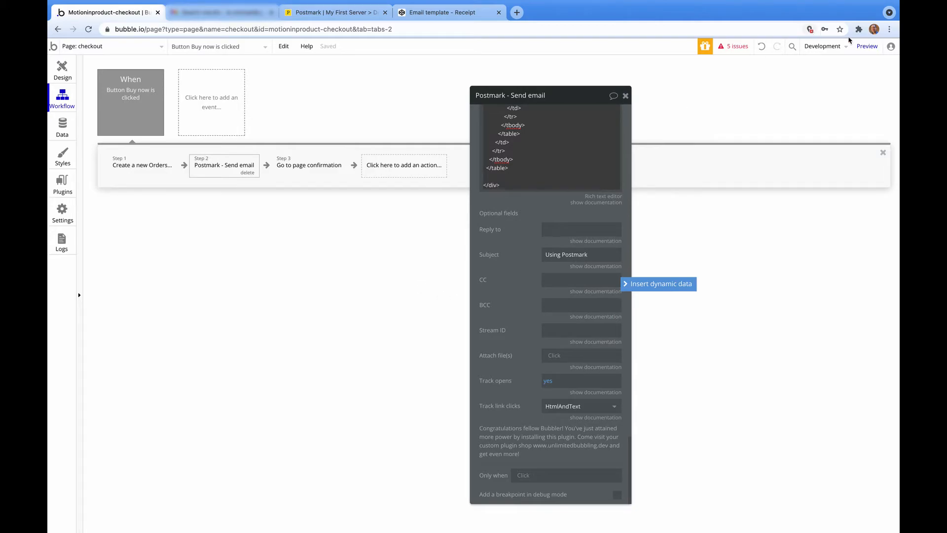
click(867, 46)
click(596, 262)
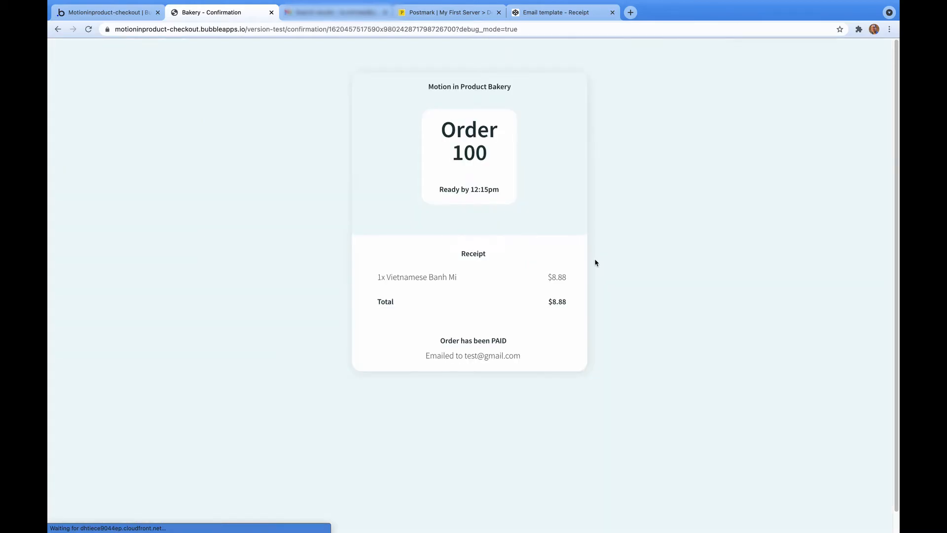
Open the Using Postmark email in Gmail and scroll through the styled Order 100 HTML receipt.
click(346, 12)
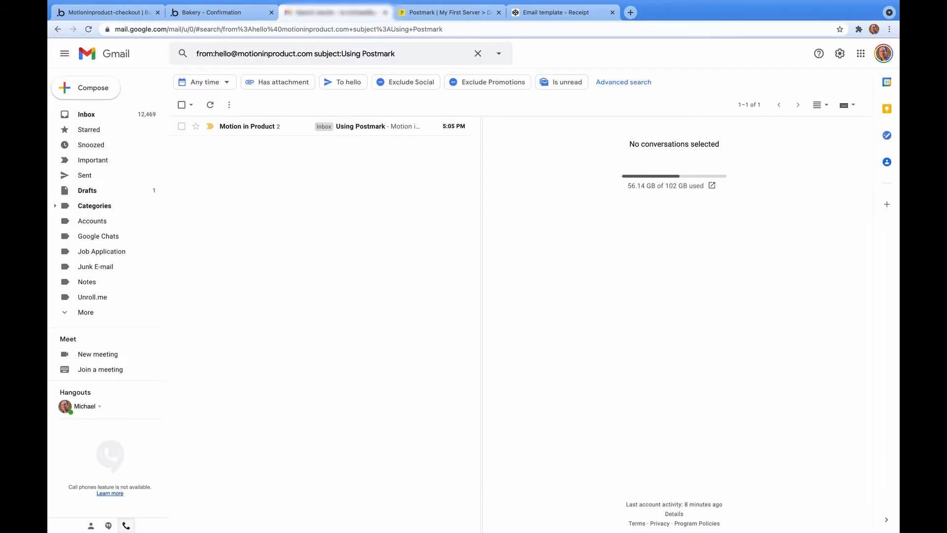
click(237, 128)
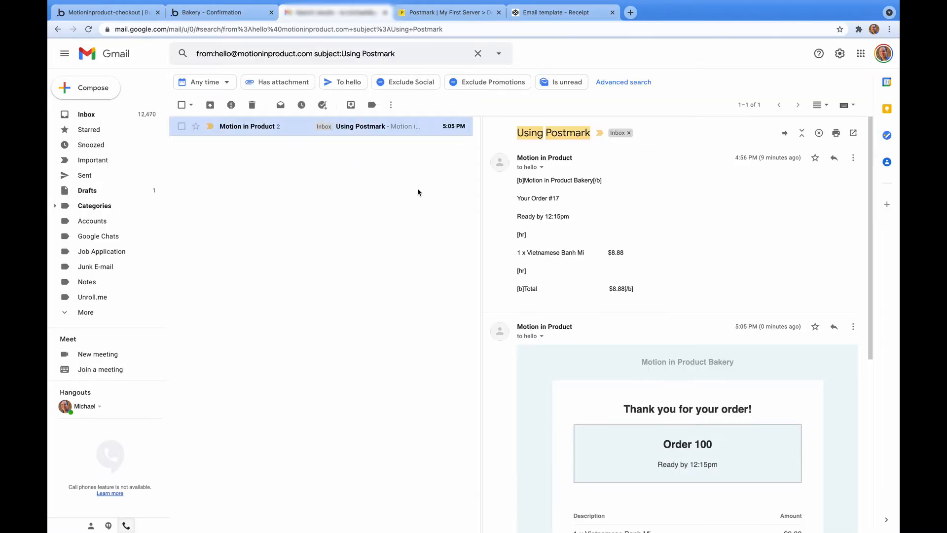
scroll(669, 302, down, 2)
scroll(669, 298, down, 4)
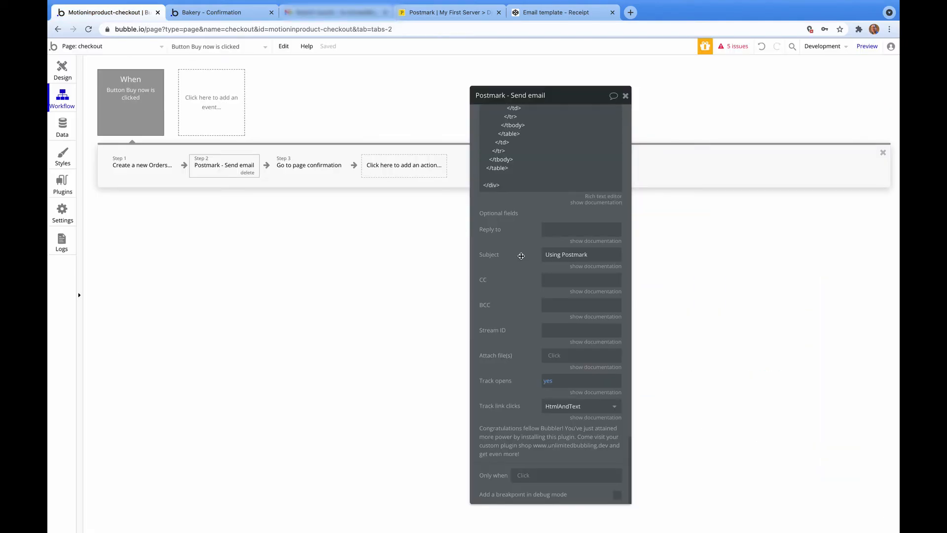
scroll(534, 229, up, 10)
scroll(535, 229, up, 5)
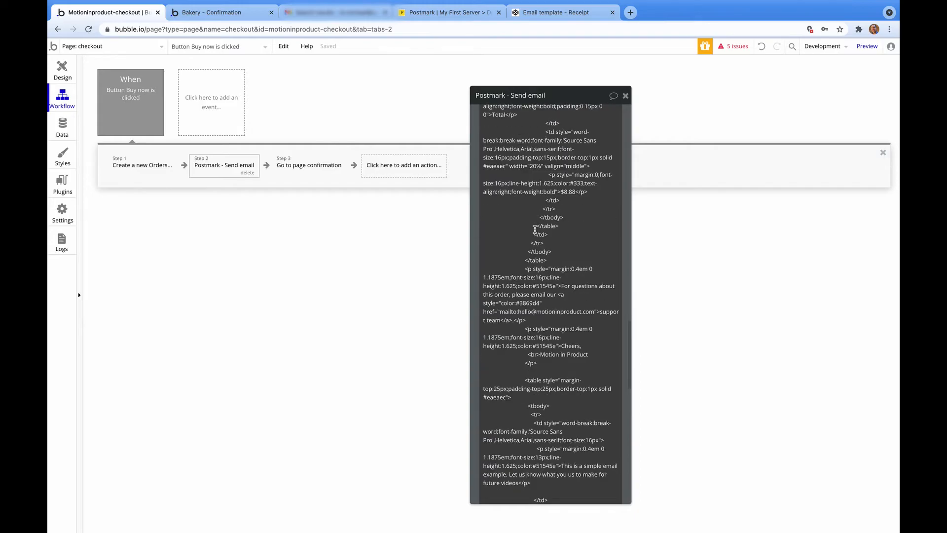
Replace the fixed 100 after 'Order' in the HTML body with Result of step 1's orderId.
scroll(555, 351, up, 3)
scroll(571, 311, up, 5)
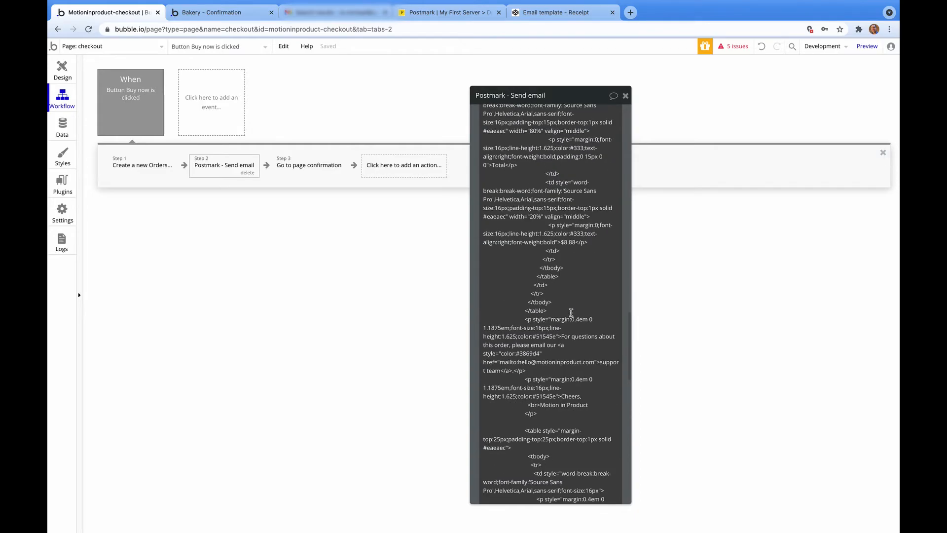
scroll(571, 312, up, 10)
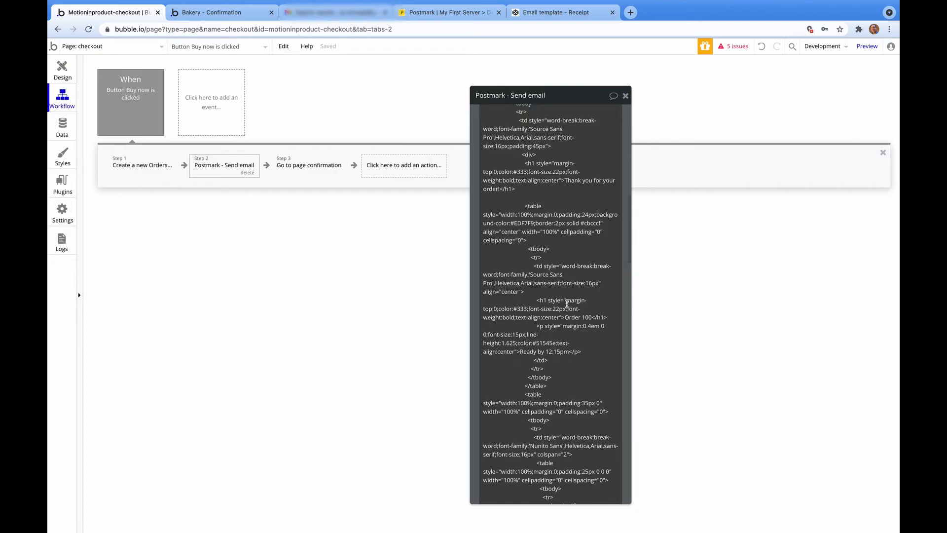
scroll(567, 303, down, 1)
click(594, 300)
key(super+a)
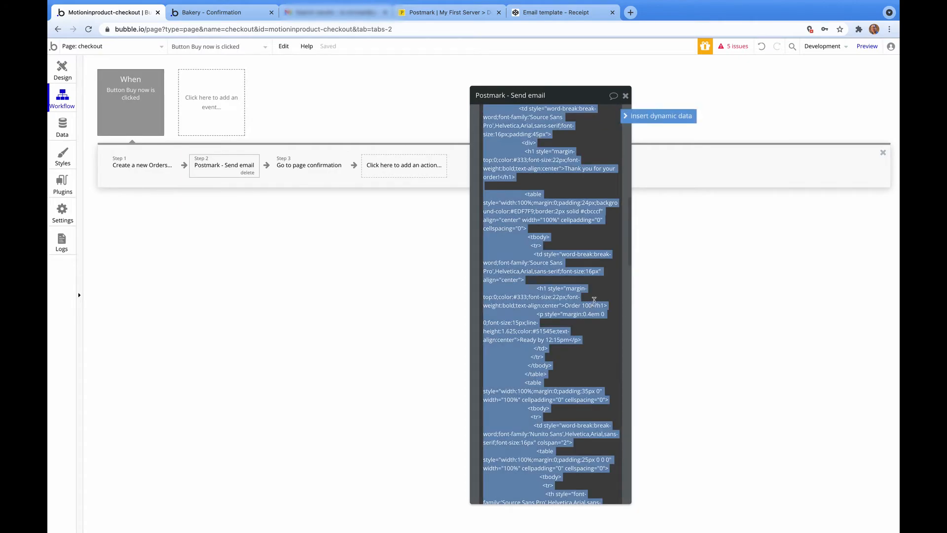
click(594, 300)
key(BackSpace)
key(BackSpace)
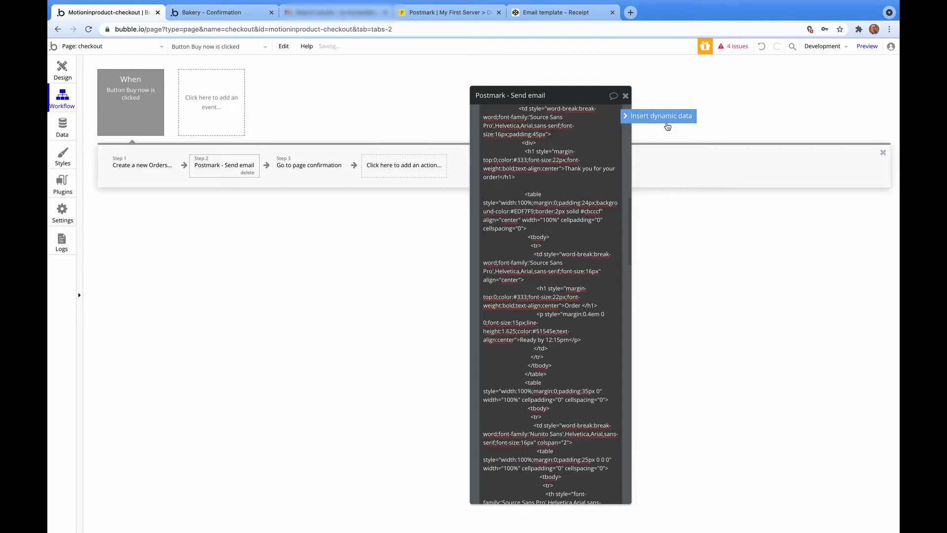
click(663, 118)
click(632, 348)
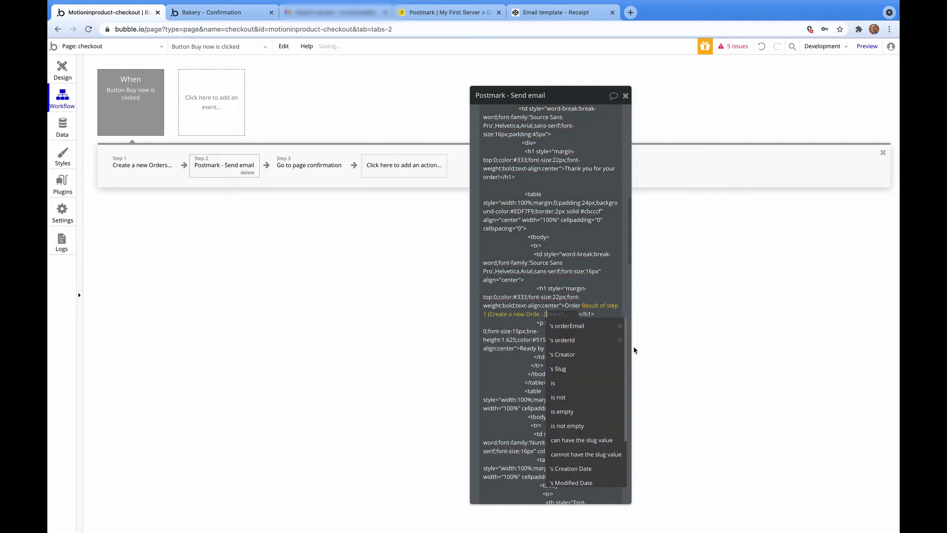
click(587, 339)
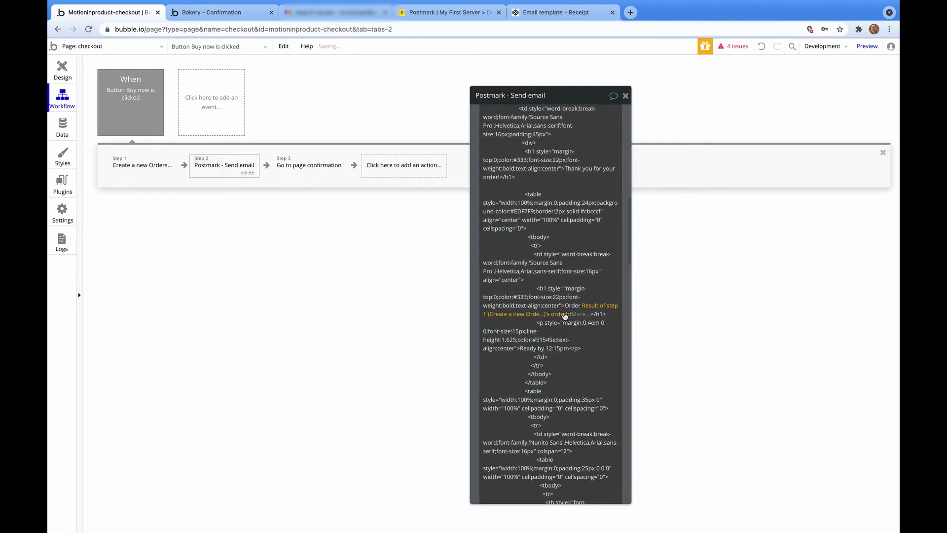
click(675, 300)
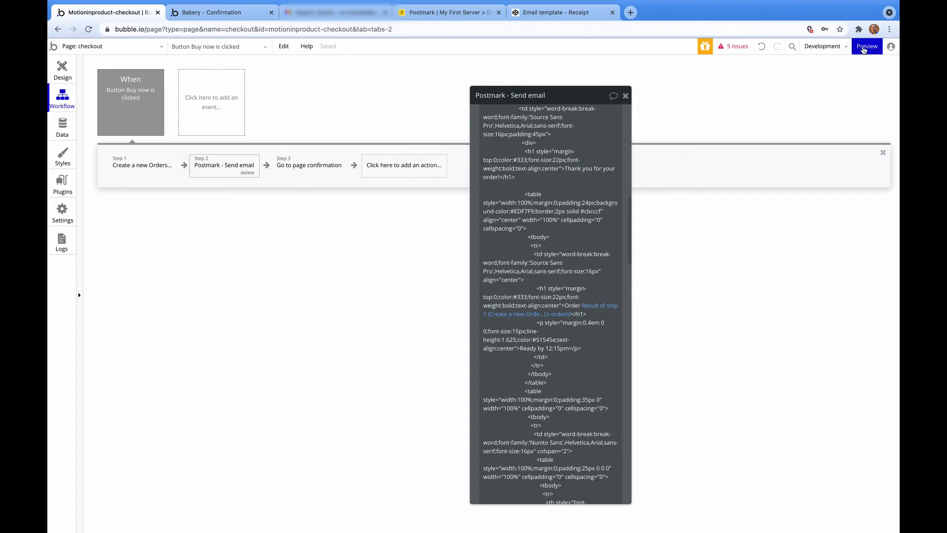
Place another Buy now test order and confirm the newest Gmail receipt reads 'Order 19'.
click(867, 47)
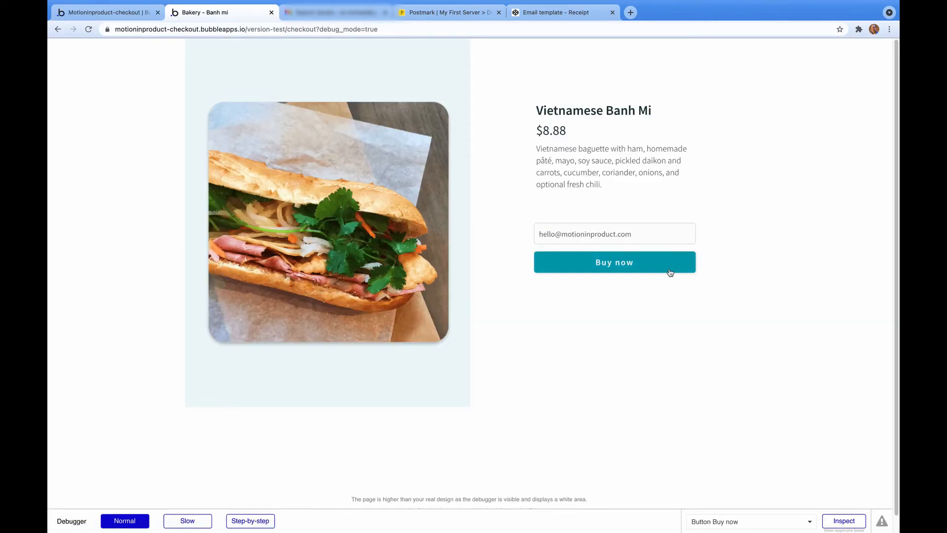
click(669, 269)
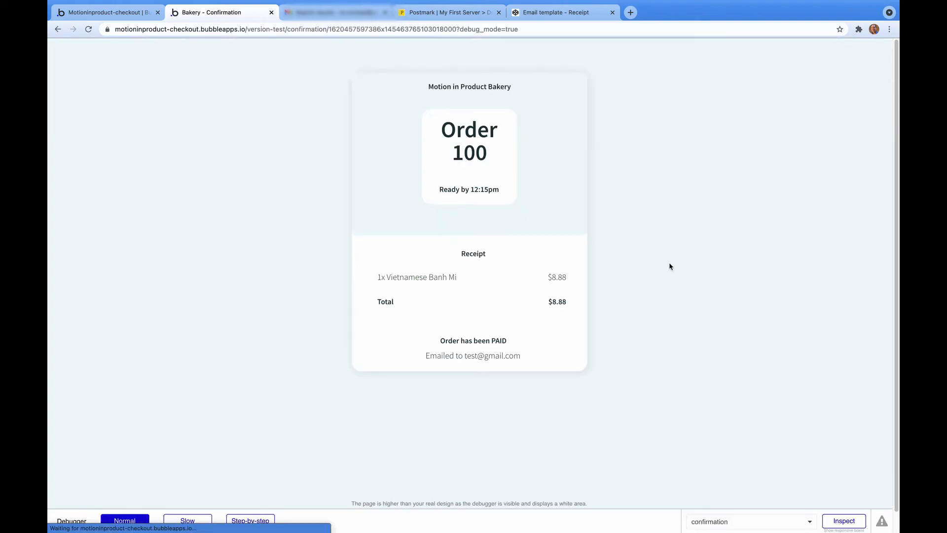
key(ctrl+Tab)
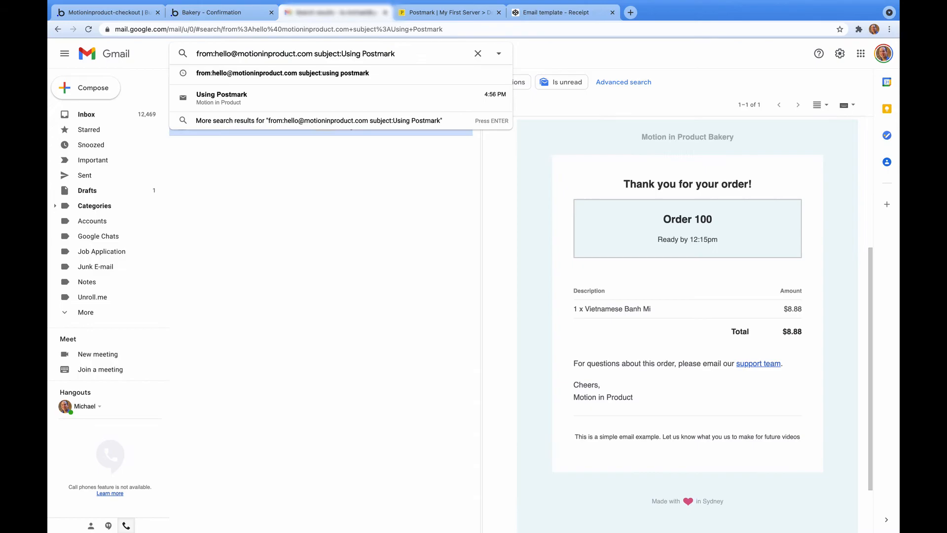
key(Return)
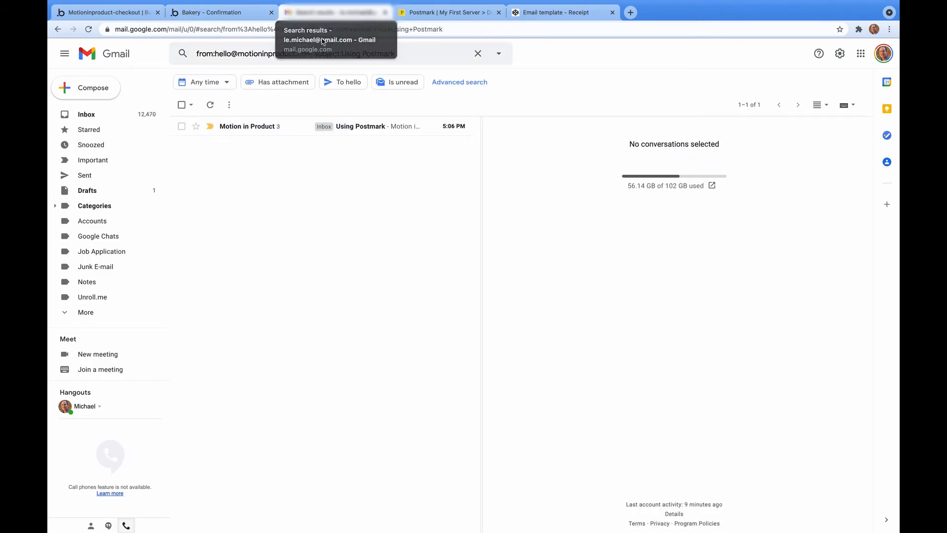
click(362, 126)
scroll(638, 301, down, 3)
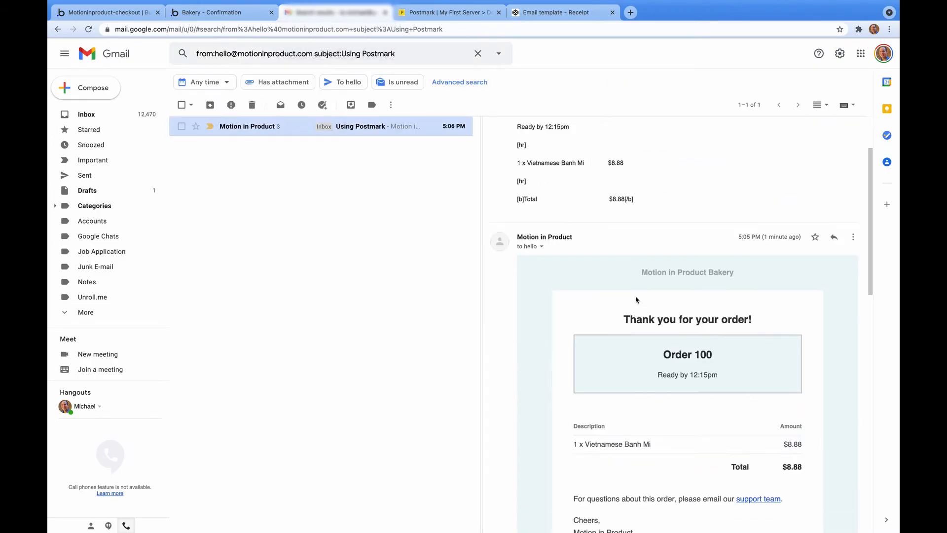
scroll(695, 254, down, 10)
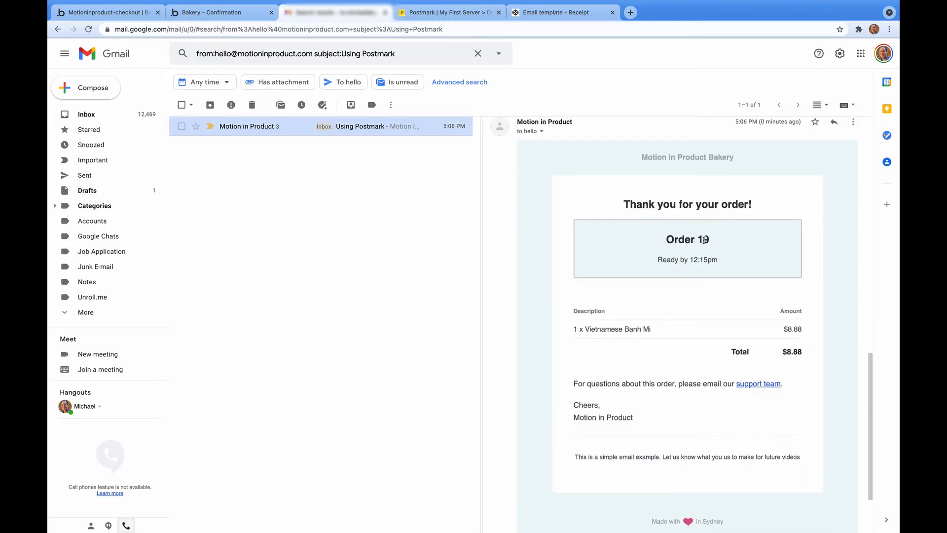
scroll(704, 241, down, 1)
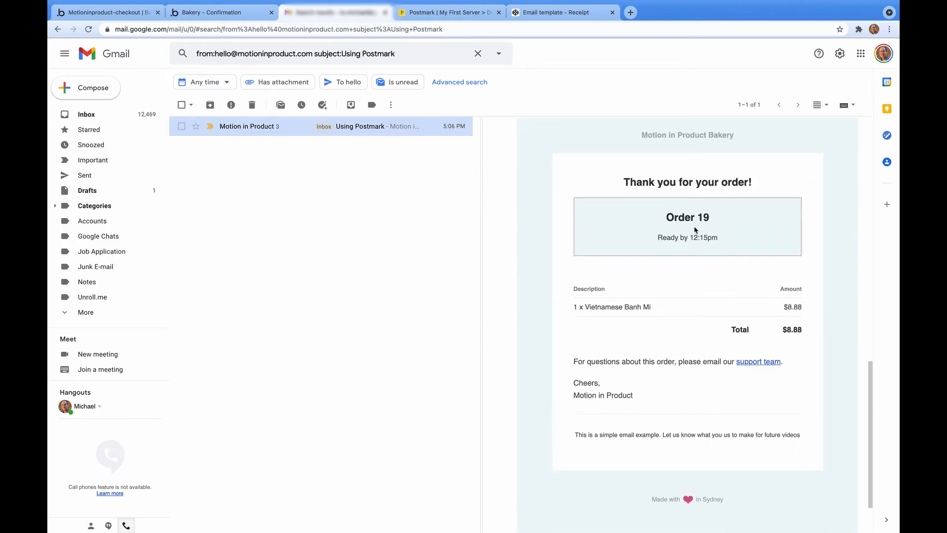
key(ctrl+Tab)
Open the most recent event in Postmark's Activity log and view the Order 19 receipt preview.
click(286, 134)
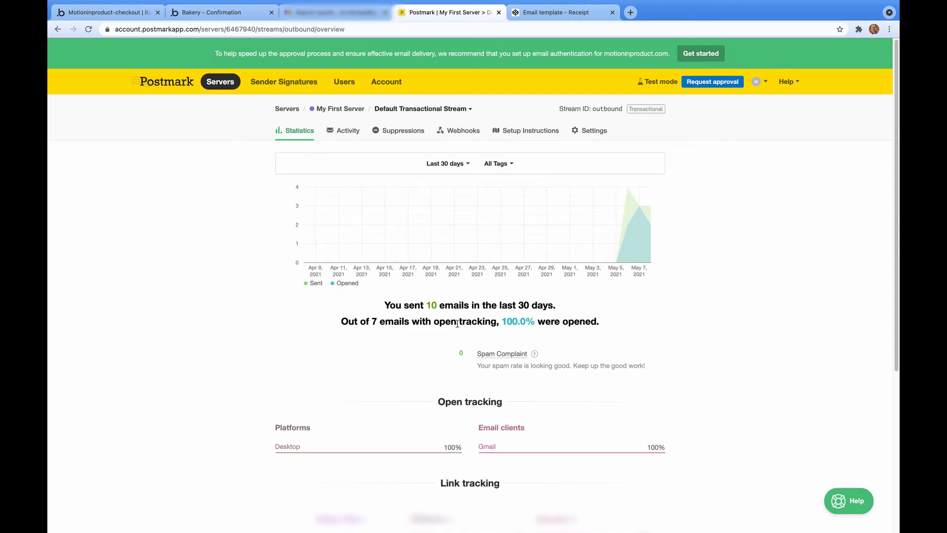
click(334, 135)
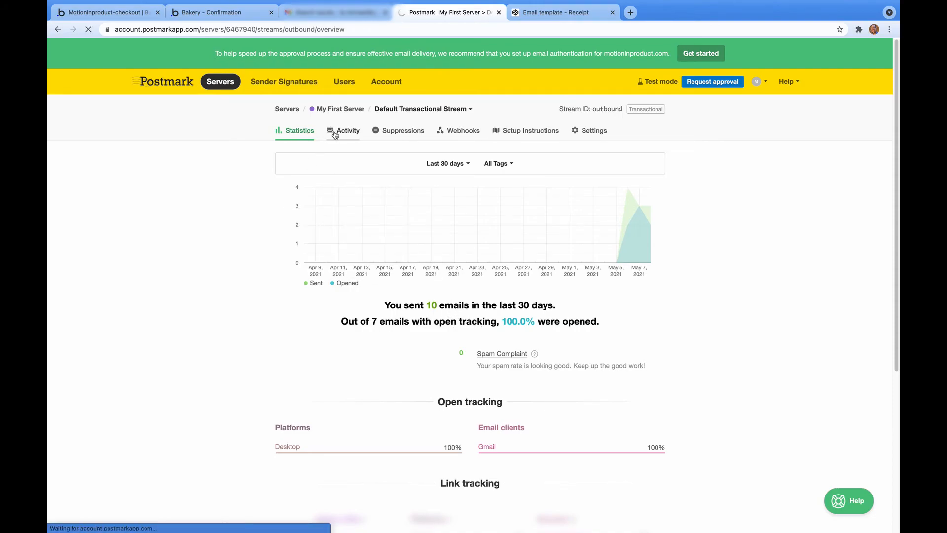
click(499, 220)
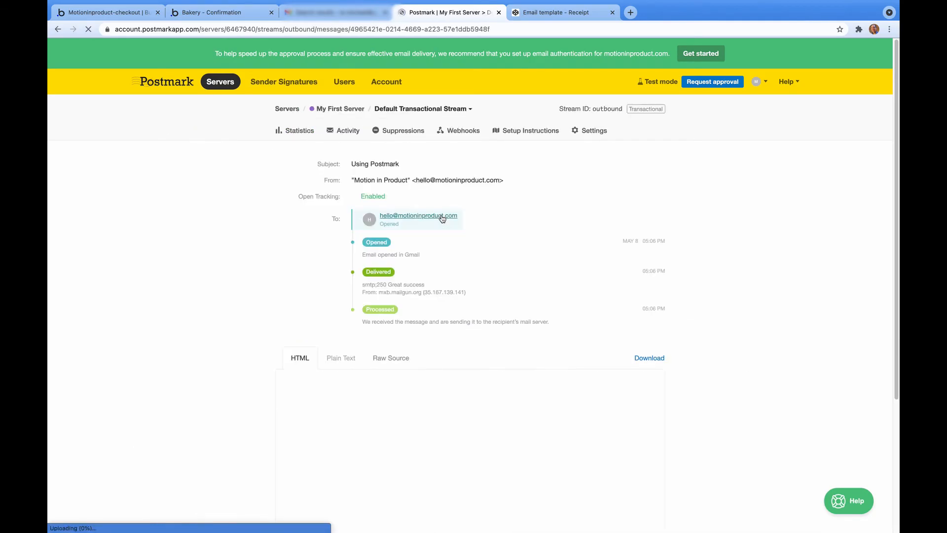
scroll(493, 254, down, 4)
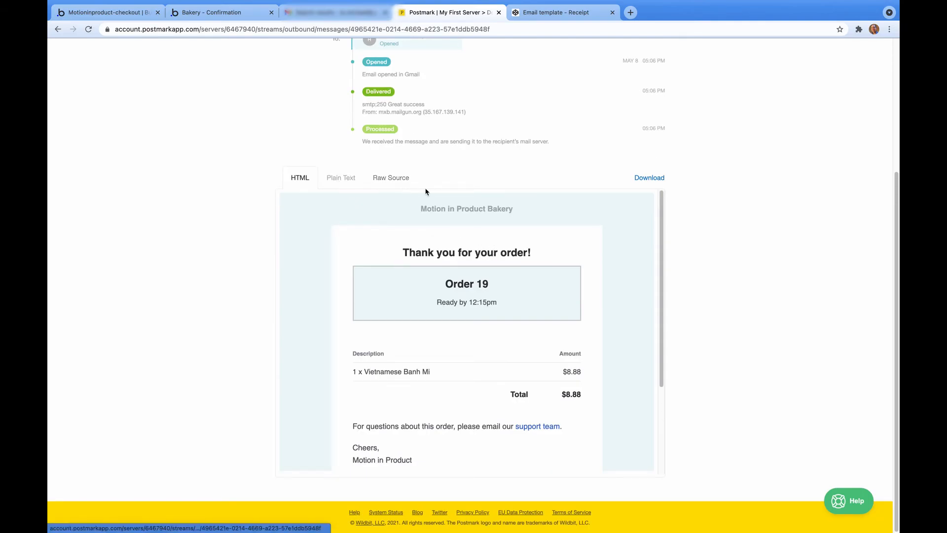
scroll(525, 259, down, 3)
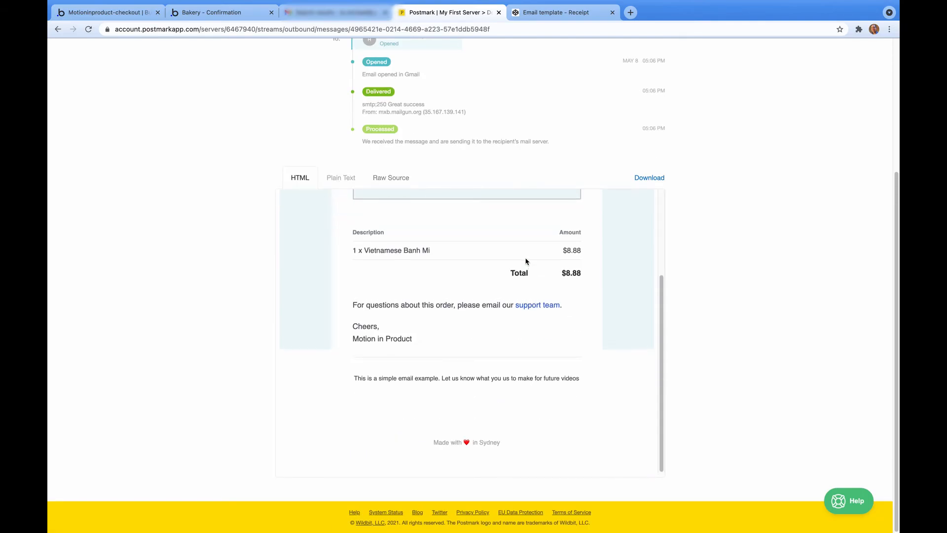
scroll(526, 260, up, 3)
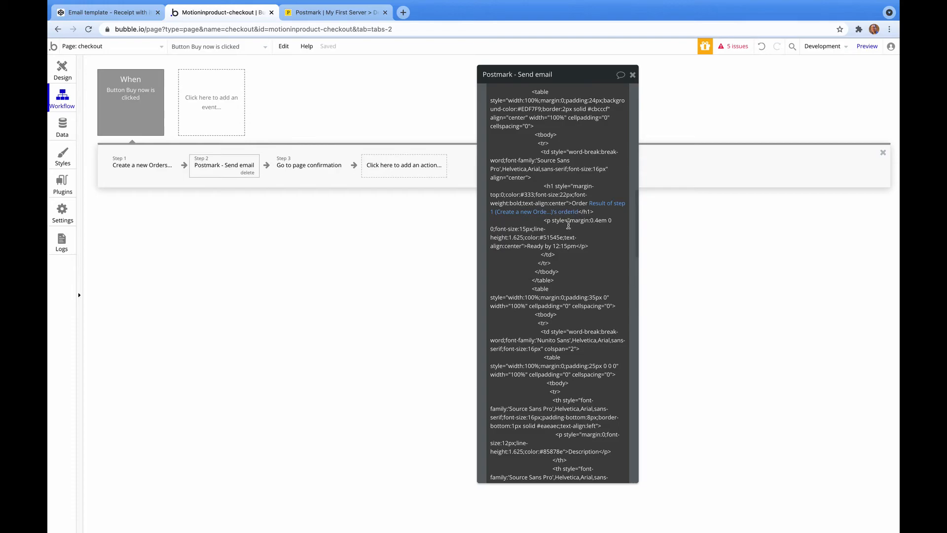
Review the Send email HTML body, including its hard-coded $8.88 Total, then bring up the CodePen 'Receipt with items and image' template.
scroll(565, 218, down, 10)
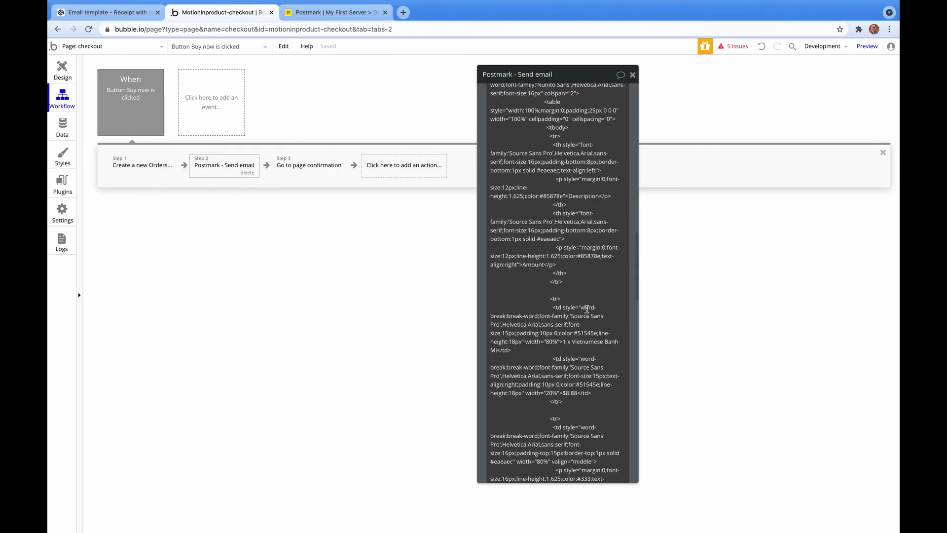
scroll(586, 309, down, 11)
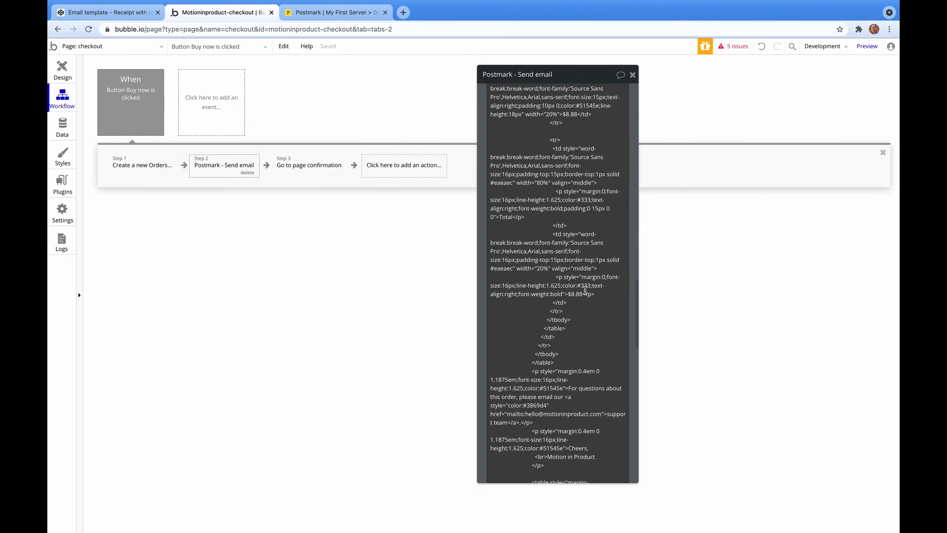
scroll(585, 291, down, 11)
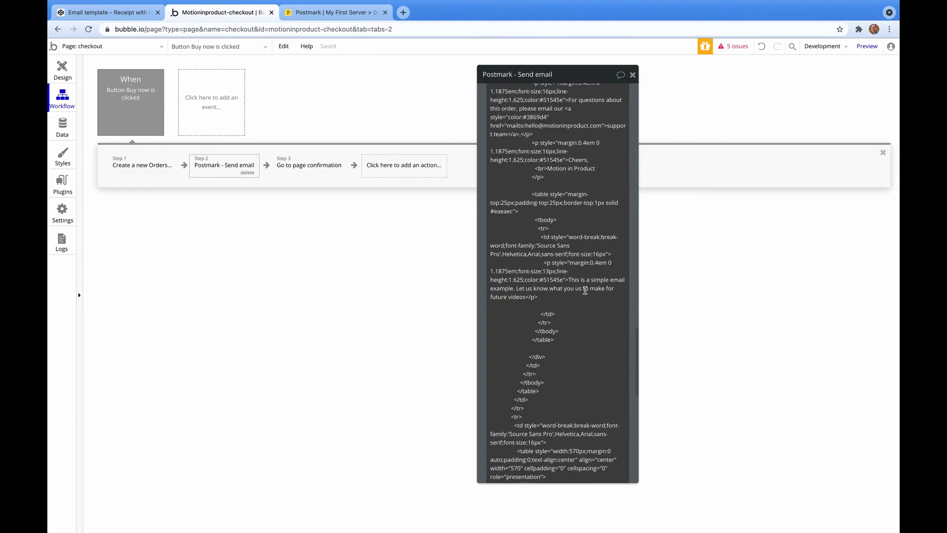
scroll(585, 290, down, 5)
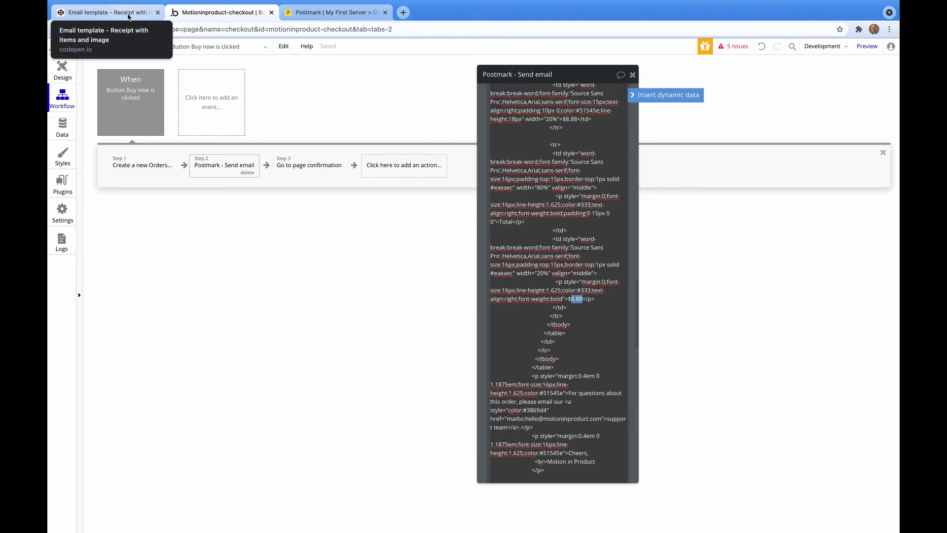
click(128, 13)
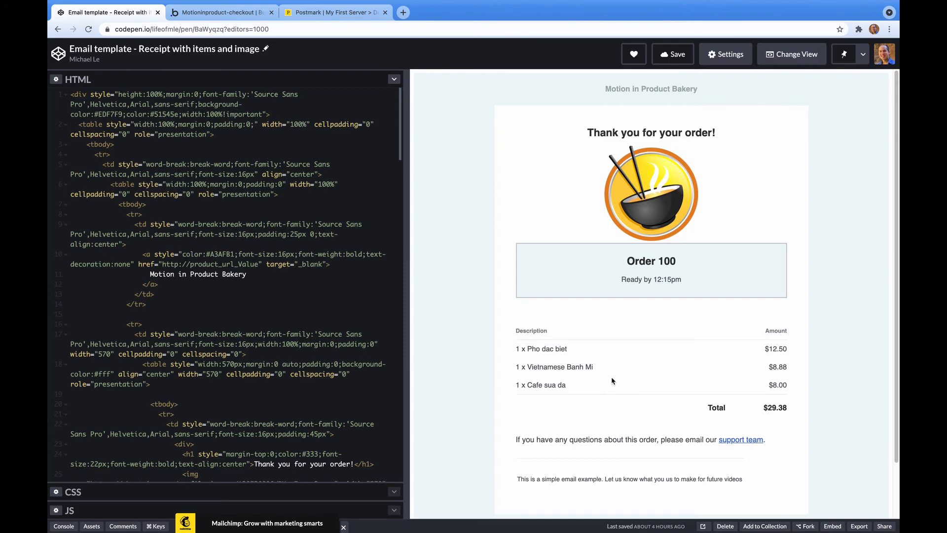
Add a new My First Server template from the Receipt starter, keeping the existing basic layout.
click(335, 13)
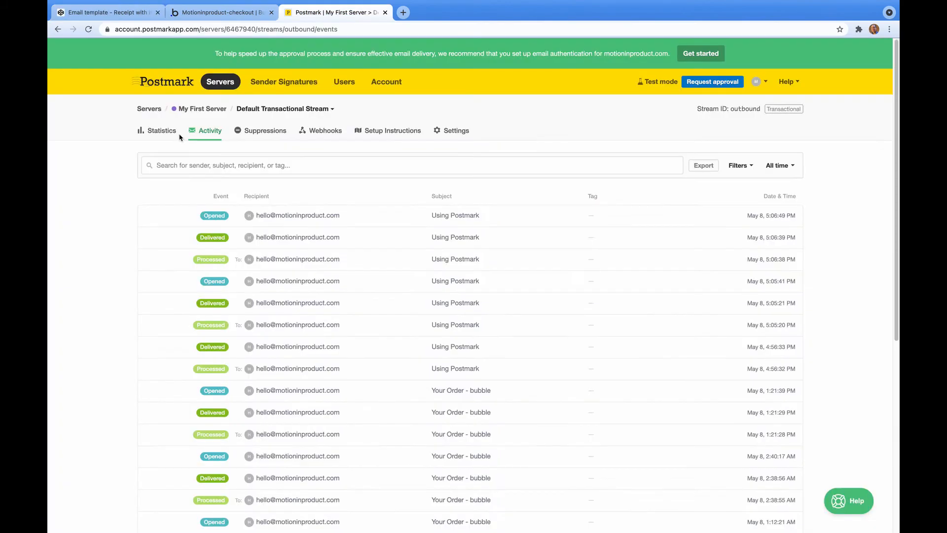
click(205, 112)
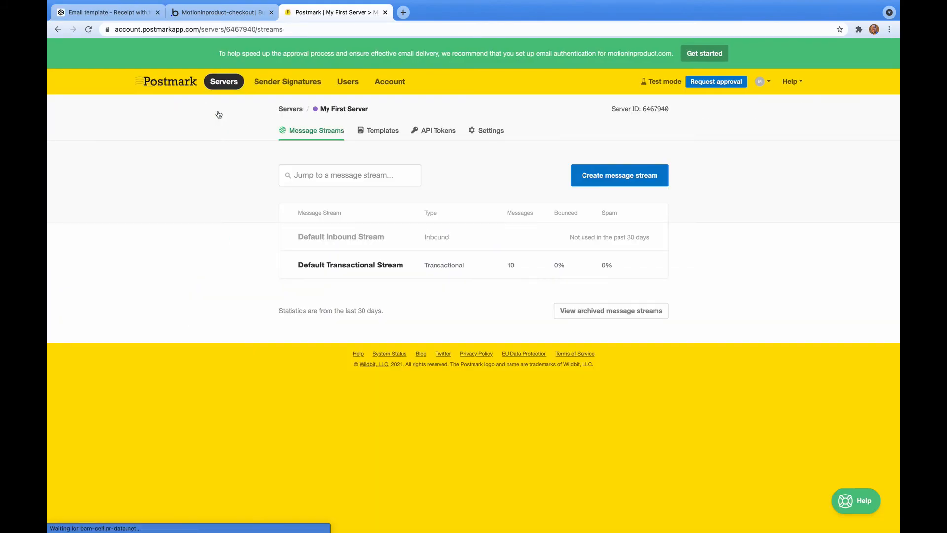
click(386, 134)
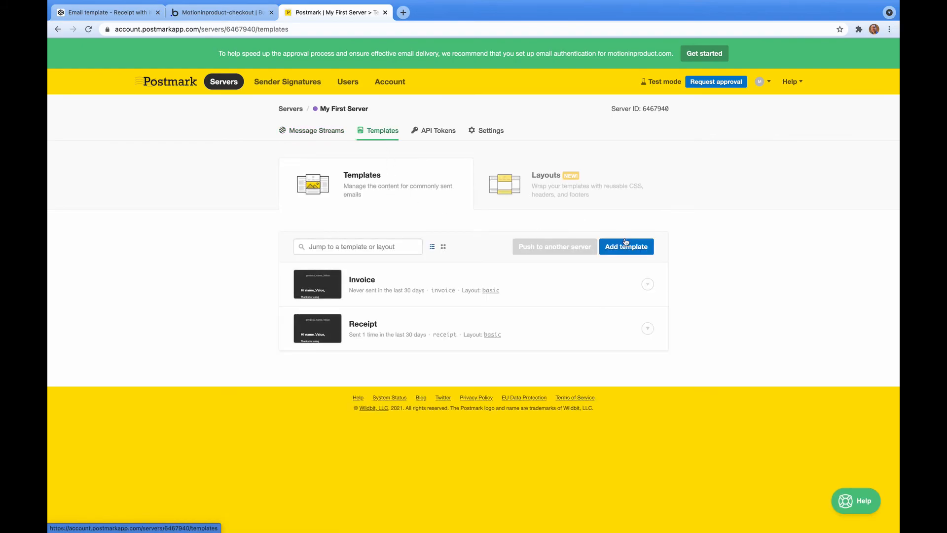
click(637, 248)
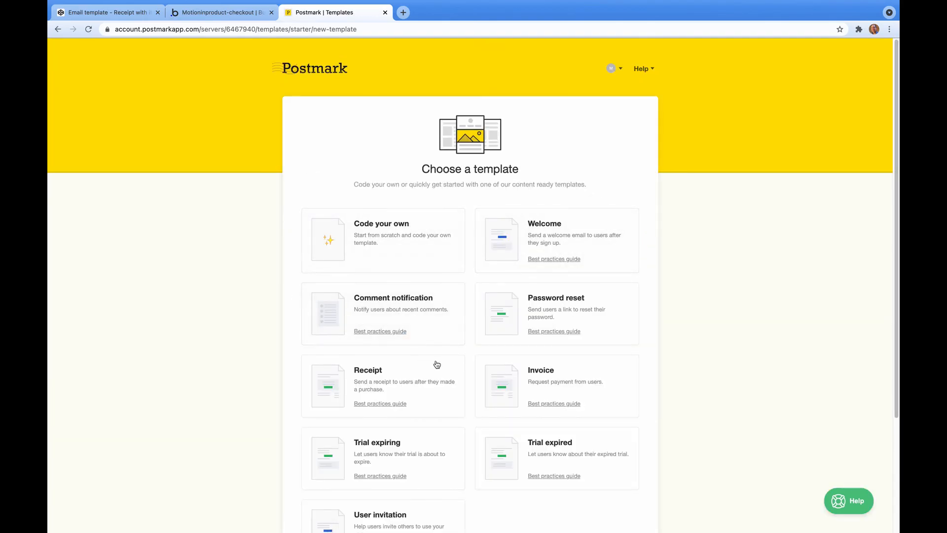
scroll(462, 365, down, 1)
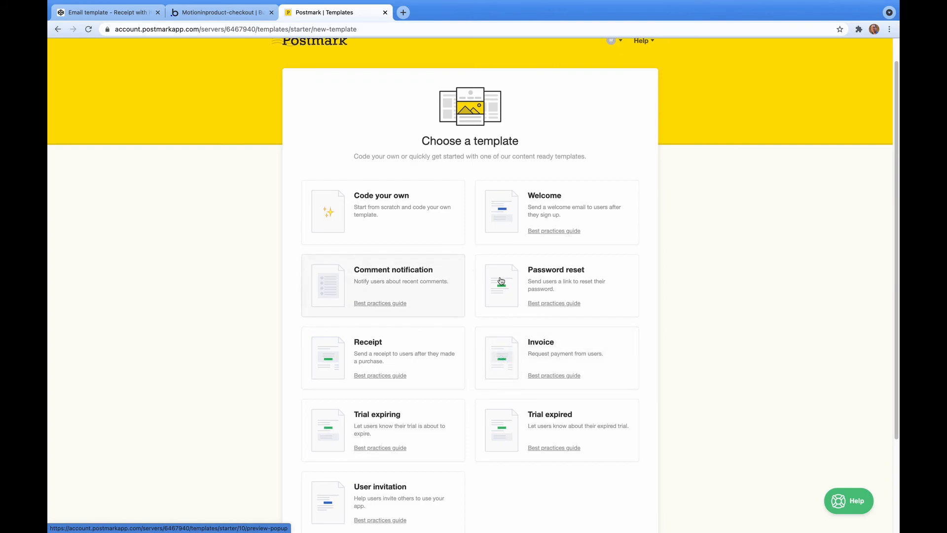
click(419, 365)
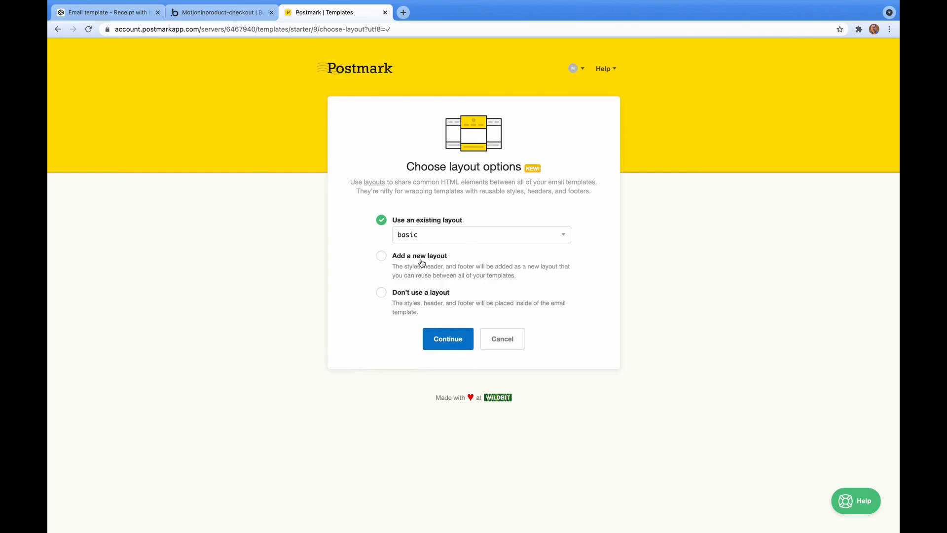
click(452, 336)
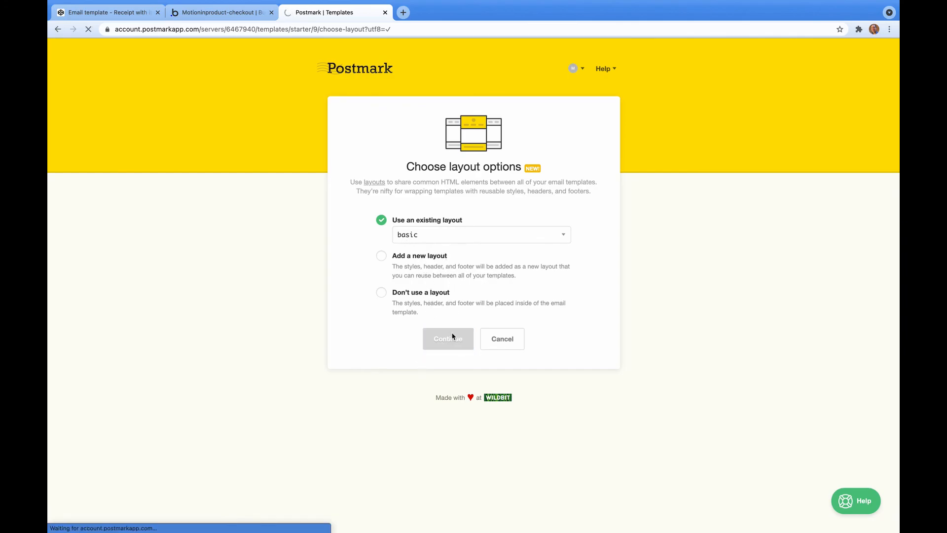
Scroll through the rendered preview of the new Receipt template.
scroll(367, 325, down, 1)
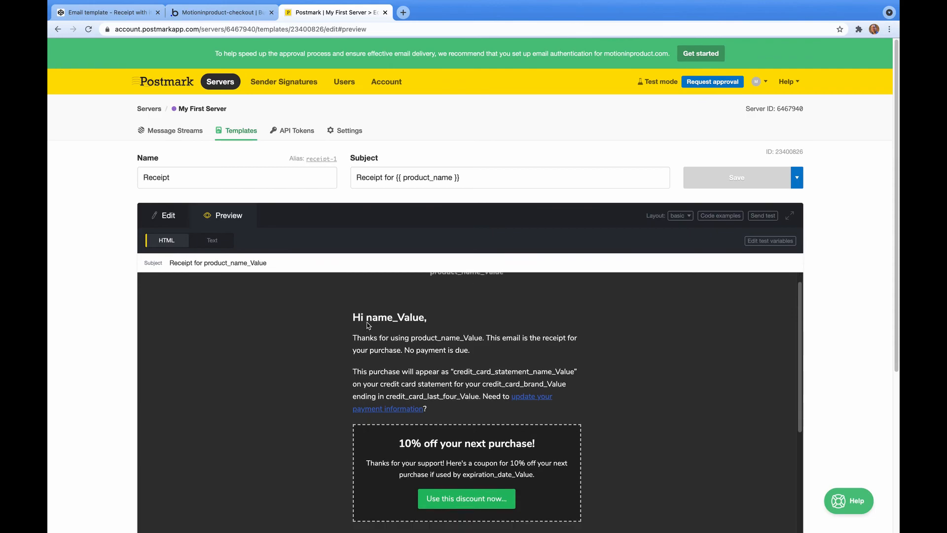
scroll(367, 325, down, 5)
scroll(367, 326, up, 5)
scroll(406, 355, down, 1)
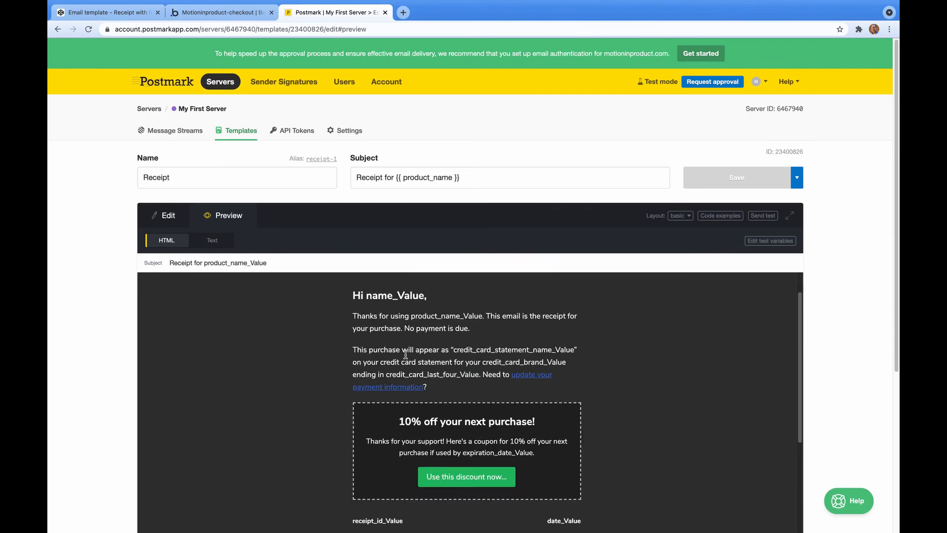
scroll(406, 355, up, 1)
scroll(406, 355, down, 6)
scroll(405, 355, down, 1)
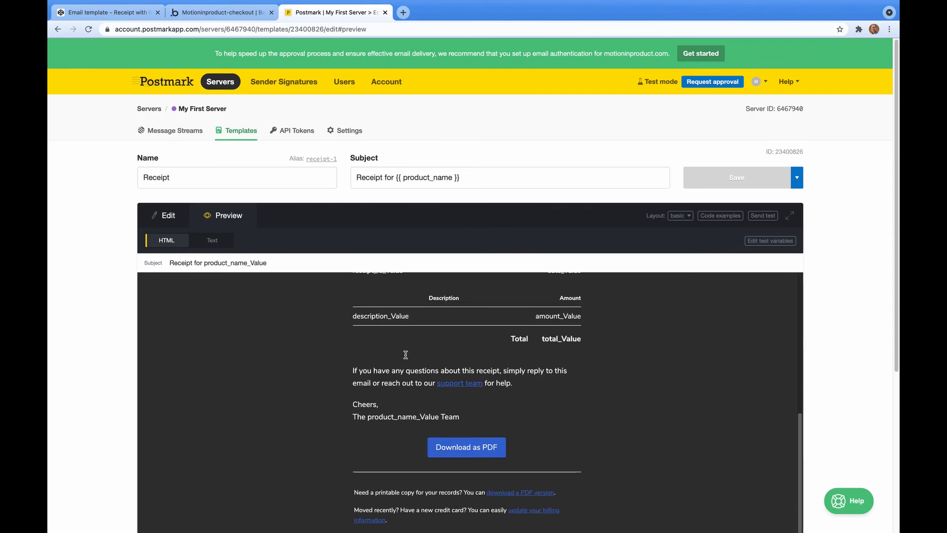
scroll(473, 440, down, 1)
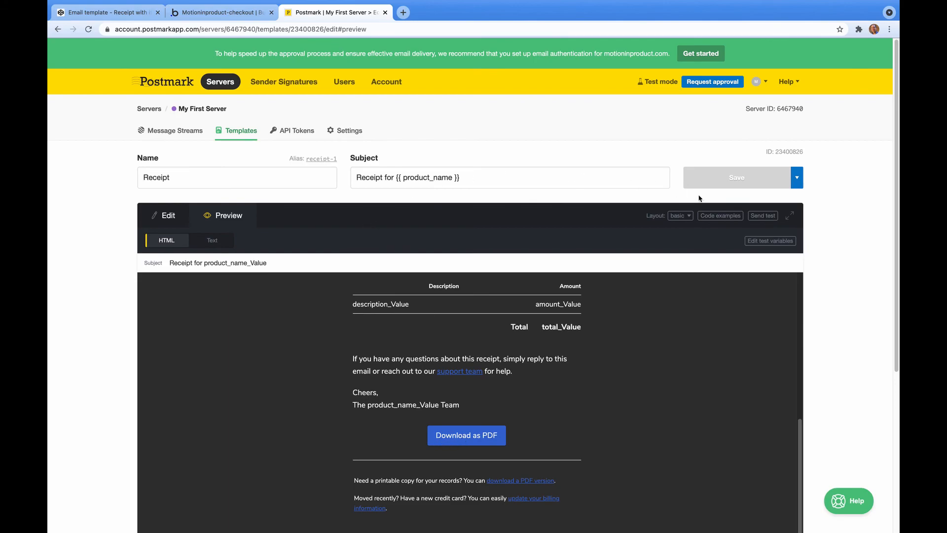
Switch to Edit and look through the Receipt template's HTML code.
click(170, 186)
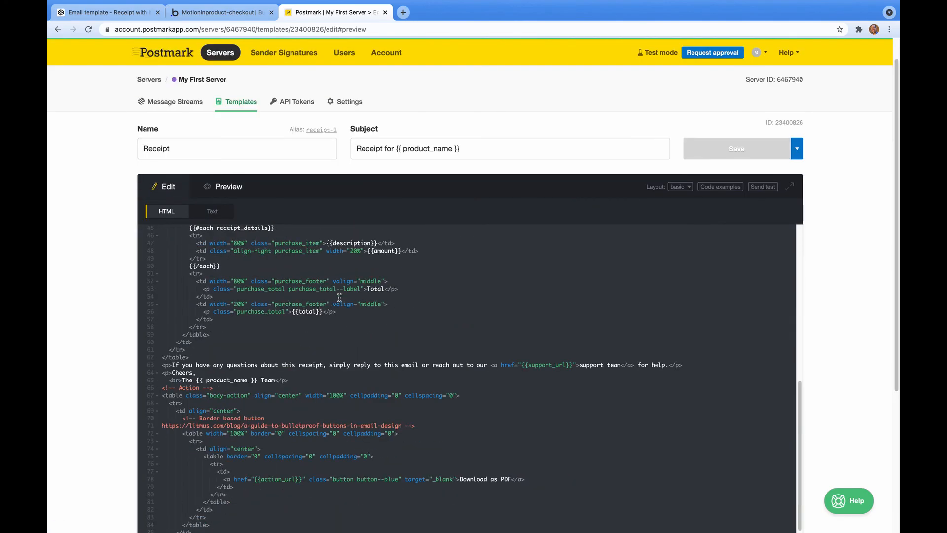
scroll(427, 282, down, 3)
scroll(427, 282, down, 5)
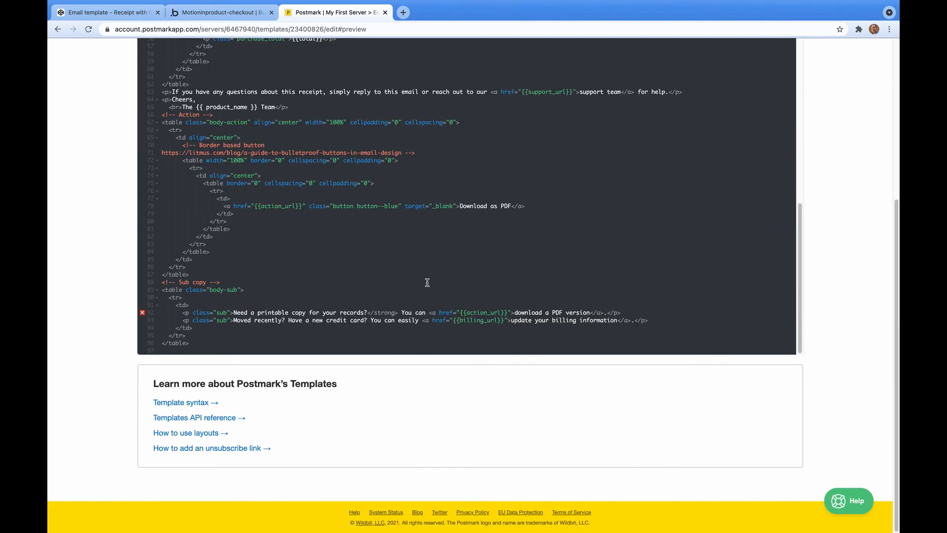
scroll(285, 209, up, 3)
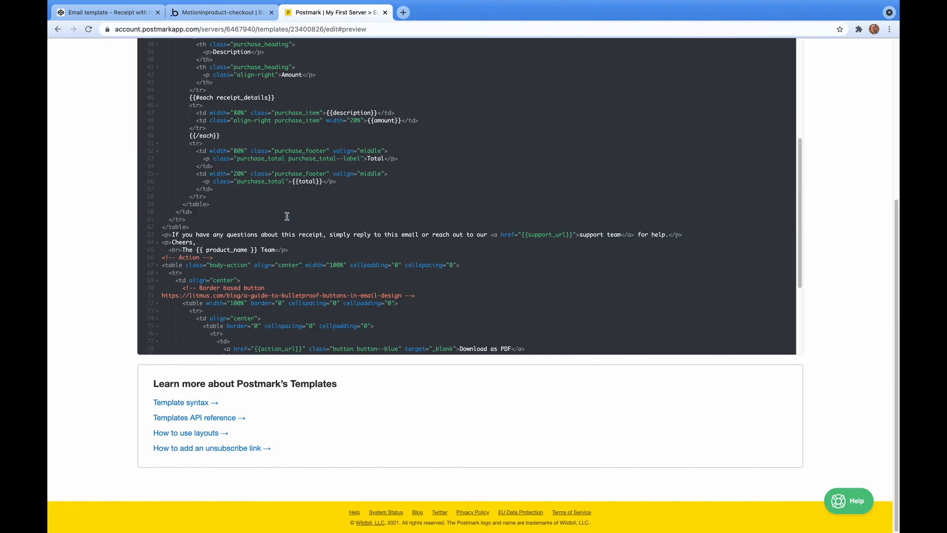
scroll(297, 225, down, 3)
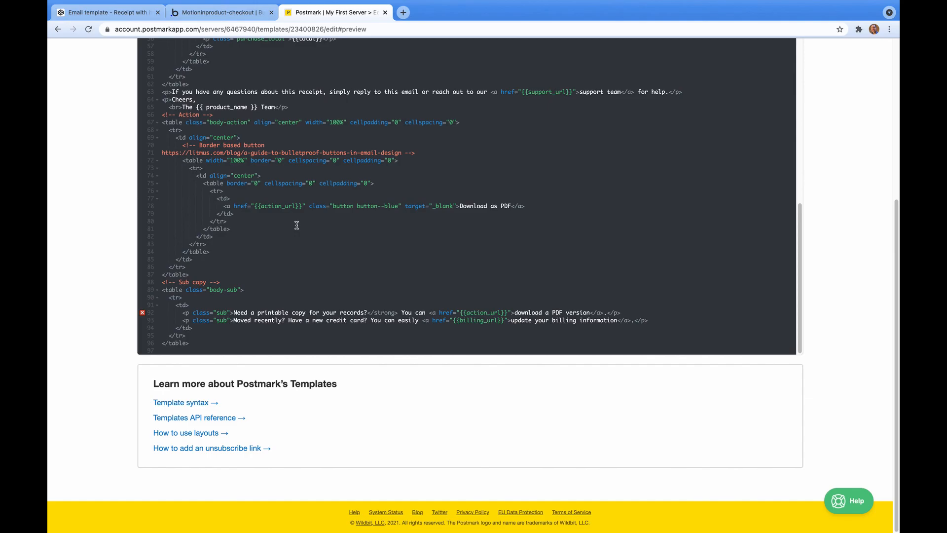
drag(149, 417, 242, 418)
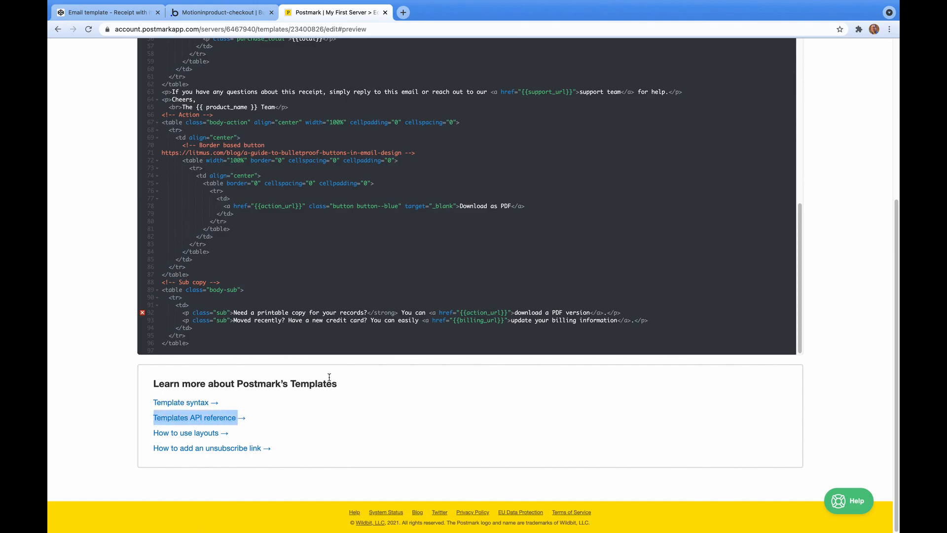